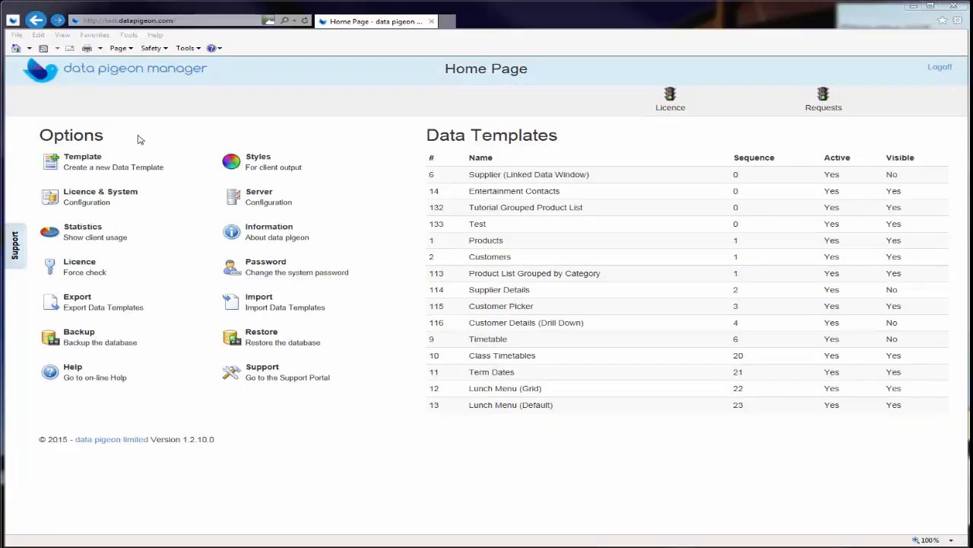
Create the hidden template 'Tutorial Supplier Details', captioned 'Supplier Details' with Teal style, and save it
left_click(89, 161)
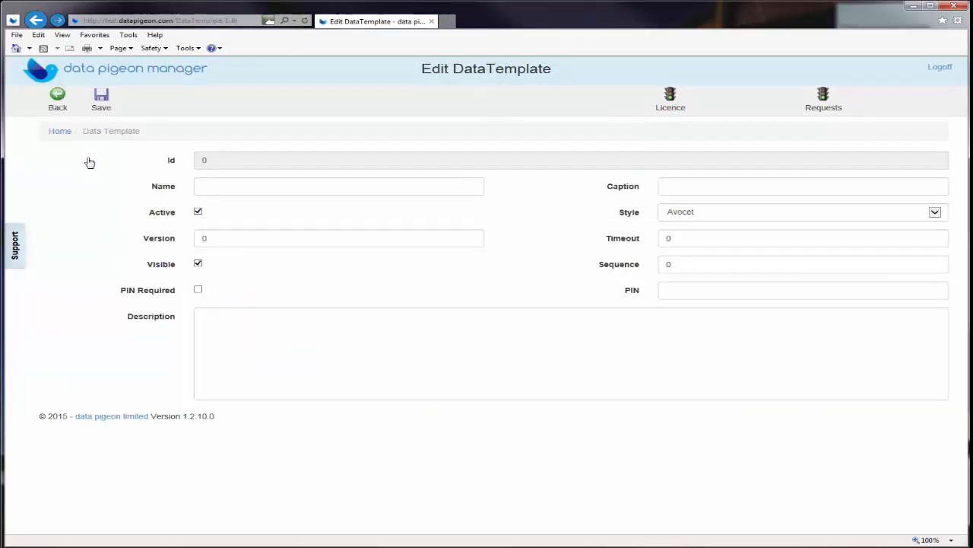
mouse_move(211, 186)
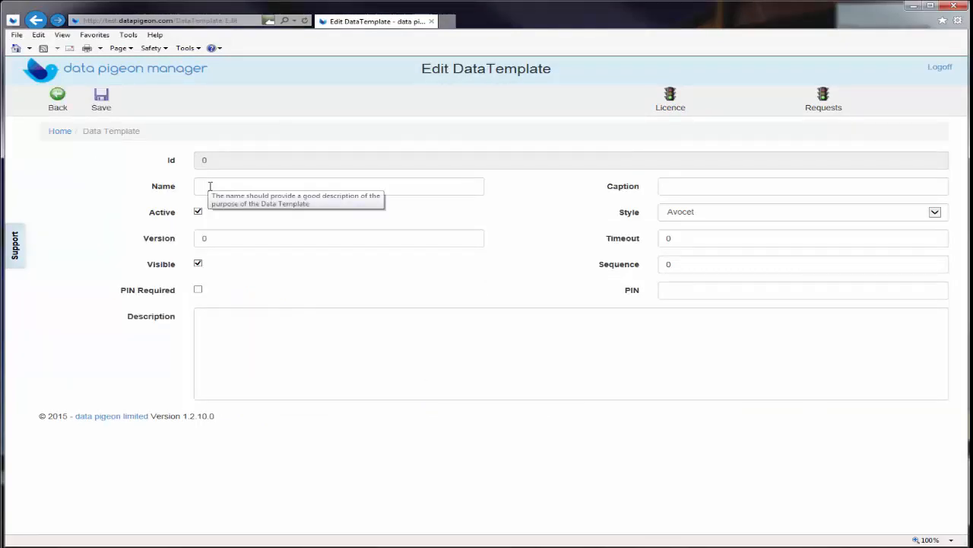
left_click(210, 187)
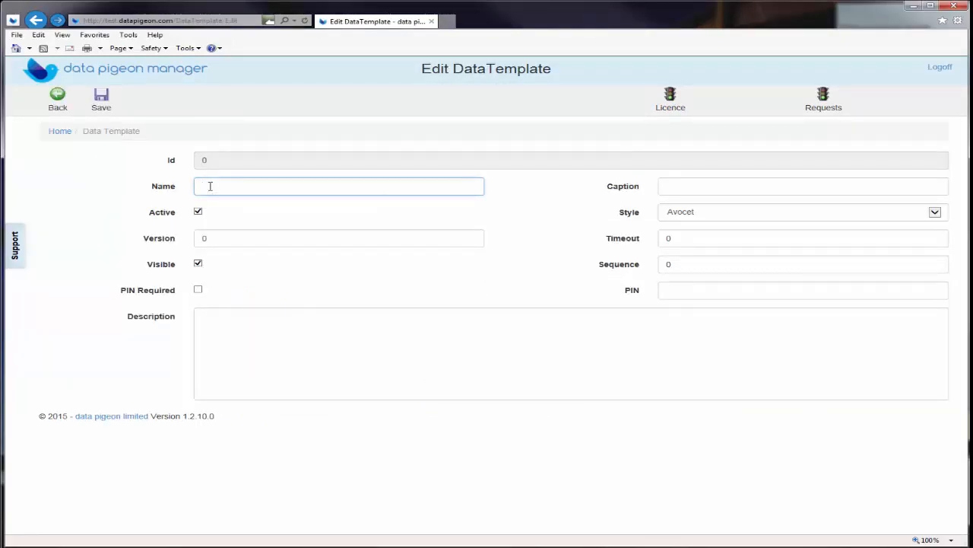
type("Tutorial Supplier Details")
key("Tab")
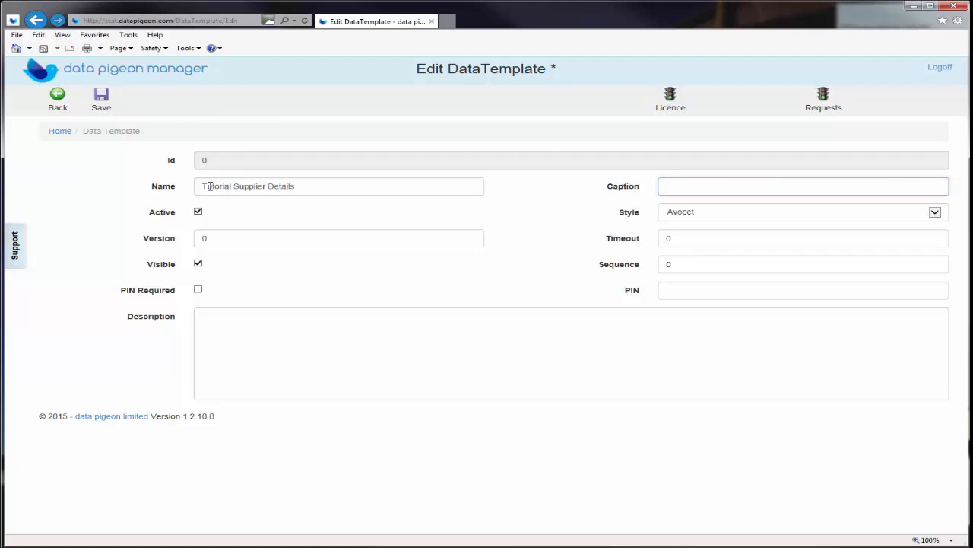
type("Supplier Details")
left_click(937, 212)
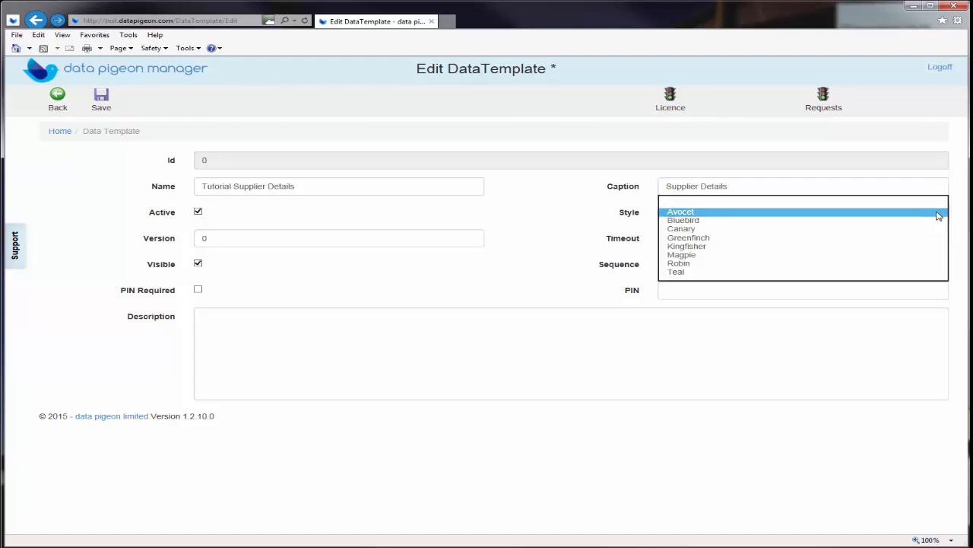
left_click(918, 272)
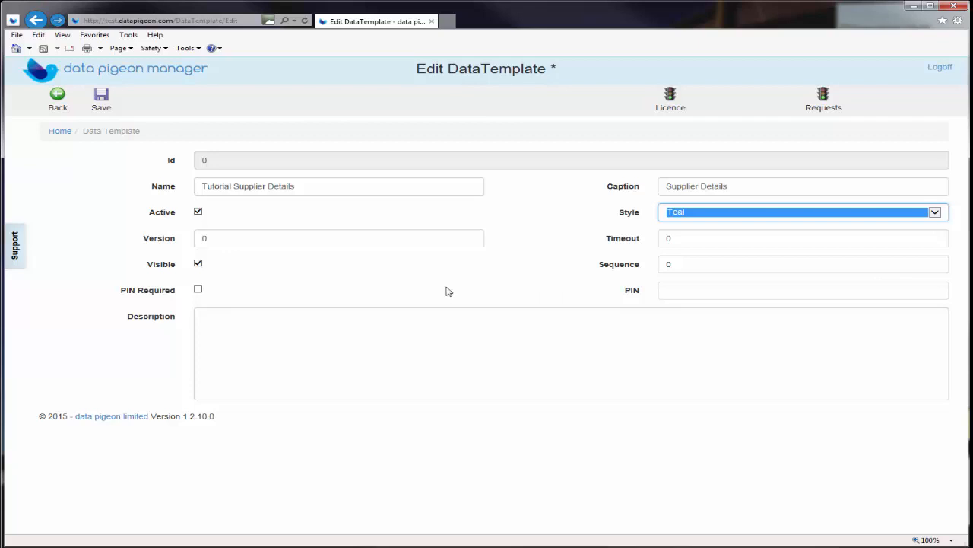
left_click(198, 264)
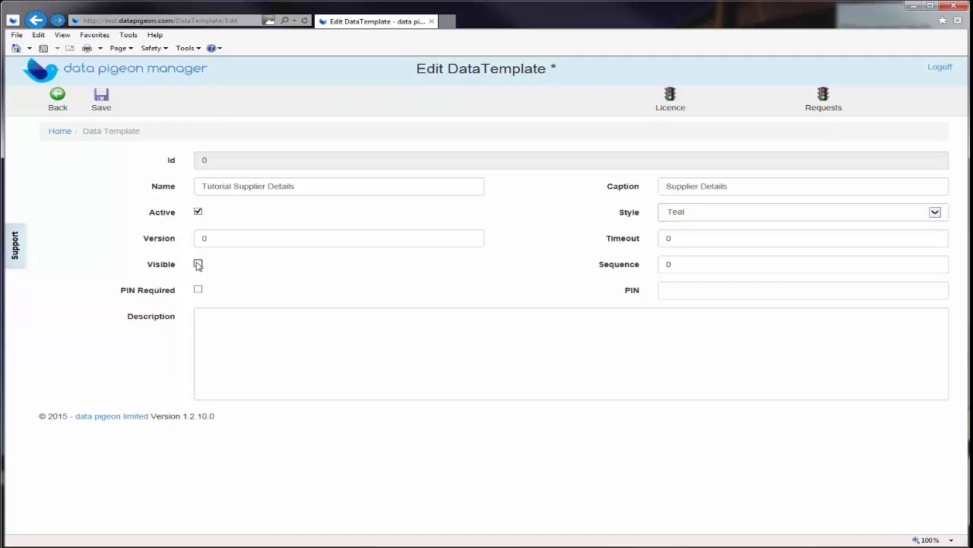
left_click(106, 99)
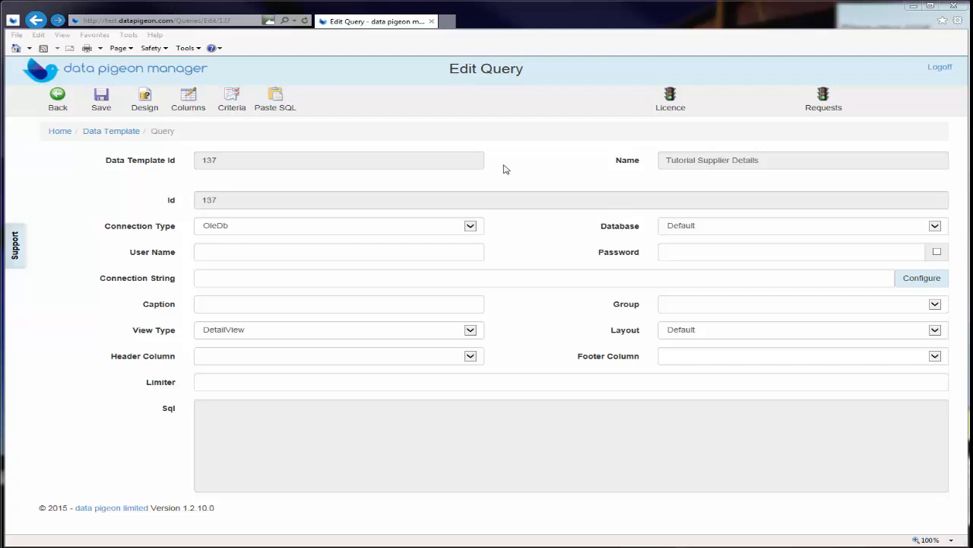
Set the query connection to OleDb with the MSSQLServer database and launch the connection wizard
left_click(470, 225)
left_click(474, 226)
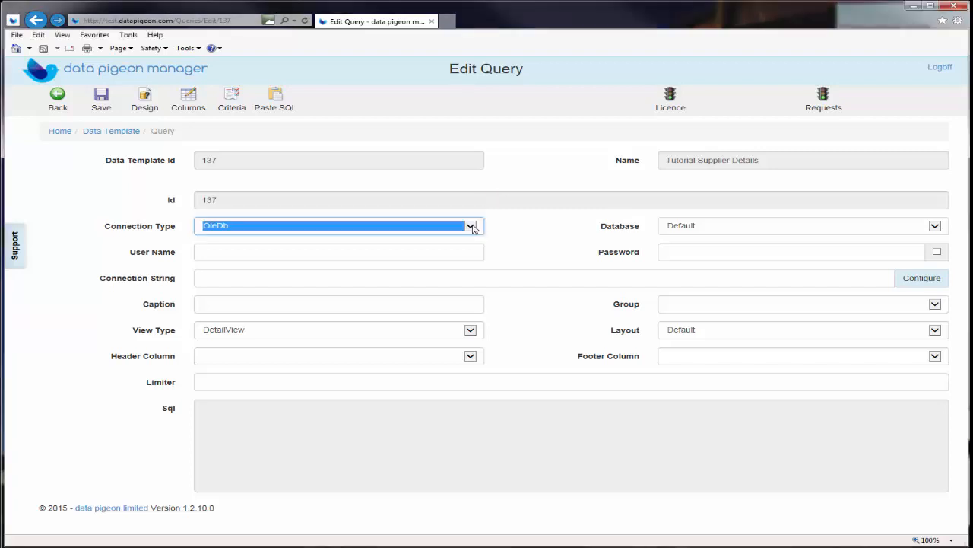
left_click(936, 226)
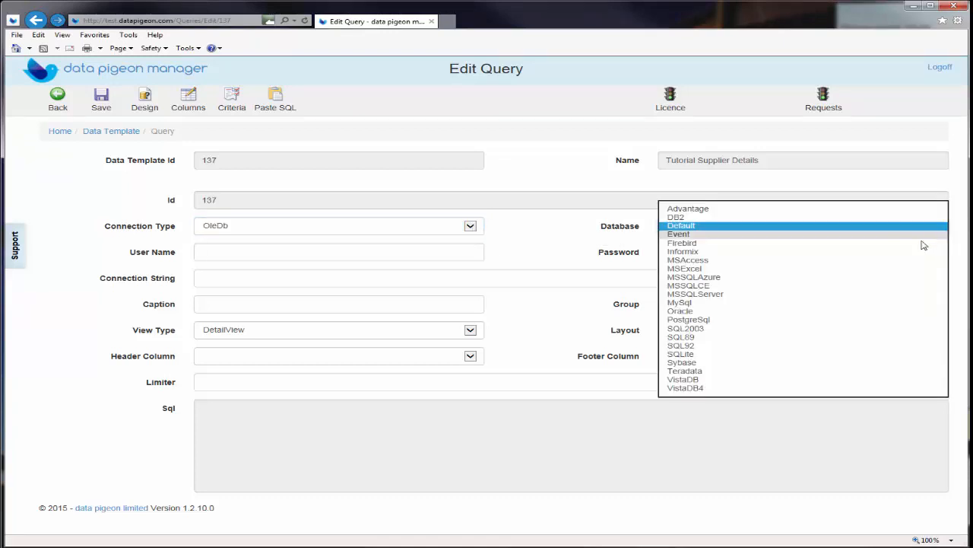
left_click(891, 295)
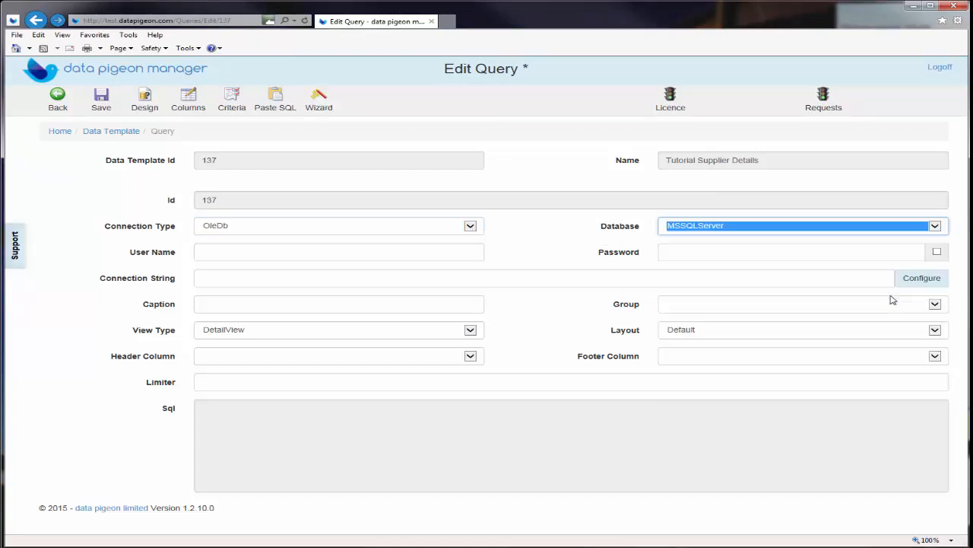
left_click(318, 104)
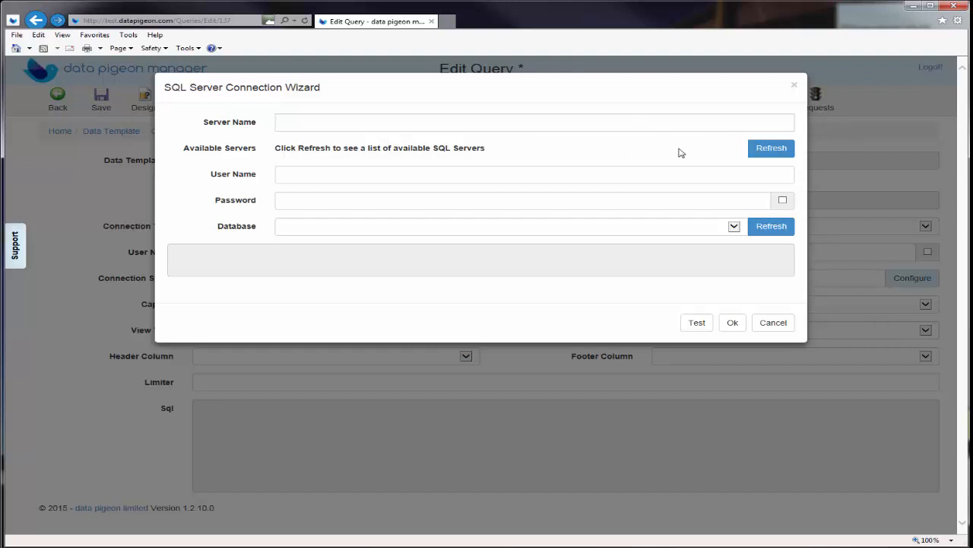
Select the ARCTIC\SQLEXPRESS server and enter the login user name and password
left_click(760, 149)
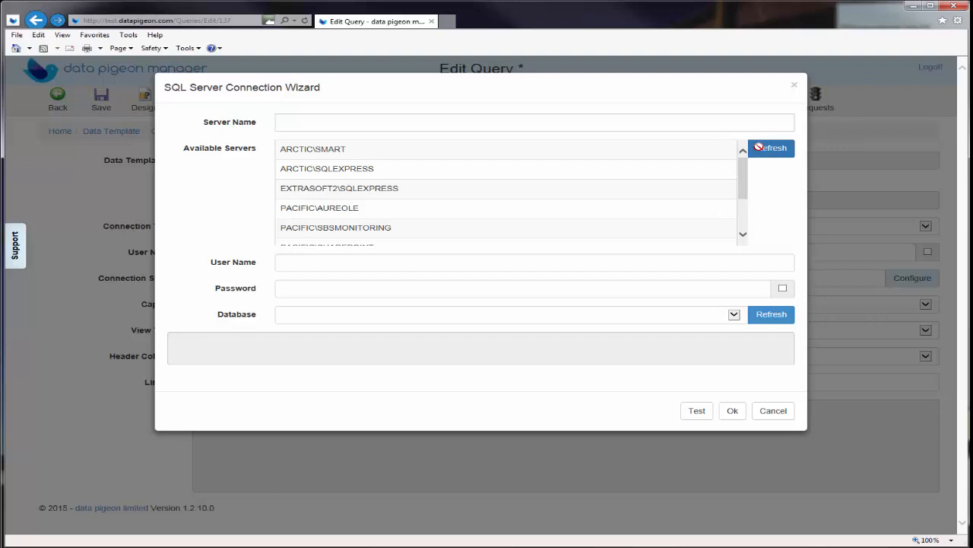
left_click(533, 170)
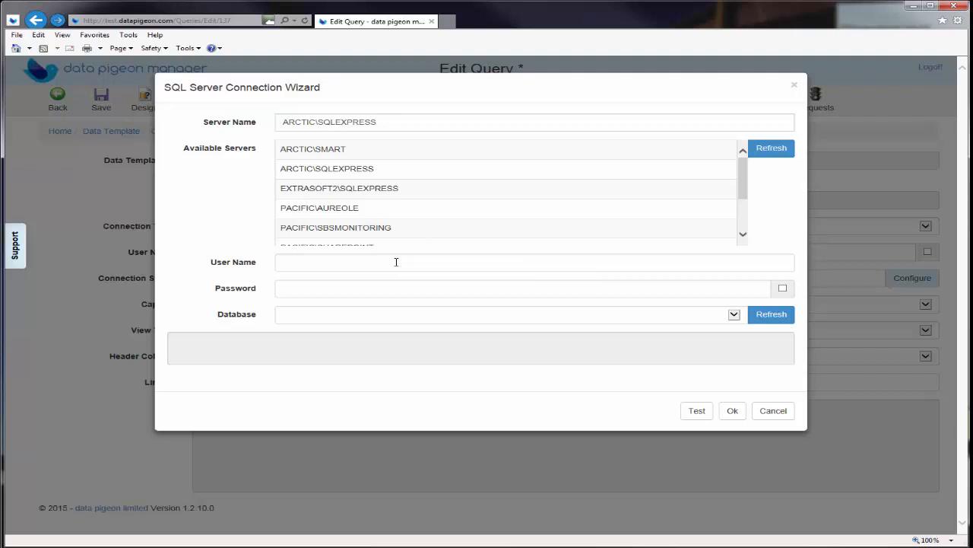
left_click(396, 262)
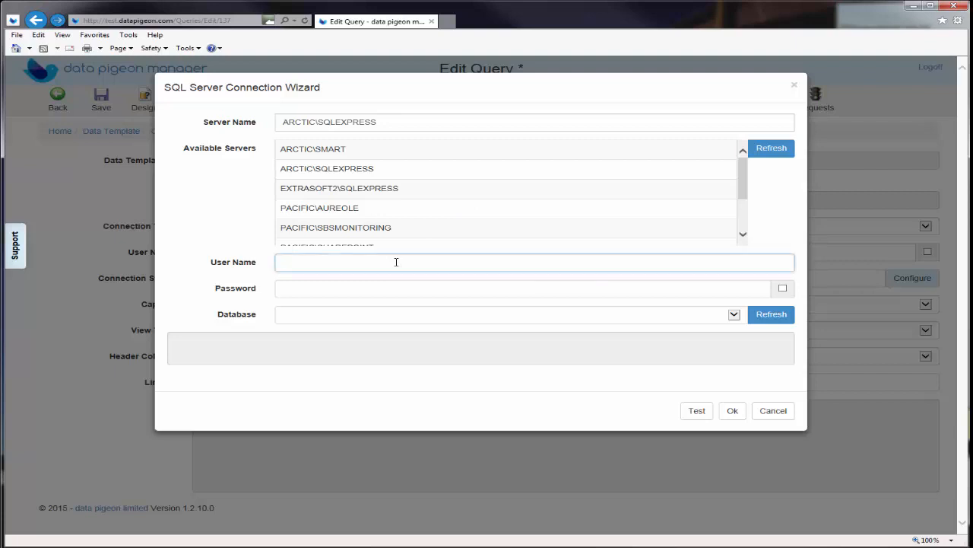
type("datapigeon")
key("Tab")
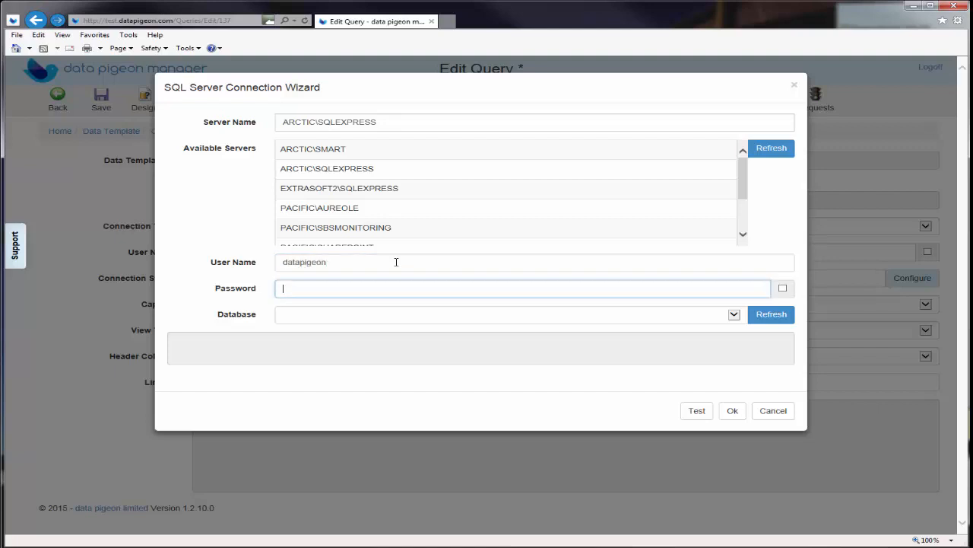
type("test1234567")
Choose the NorthWind database, test the connection, and accept it
left_click(762, 318)
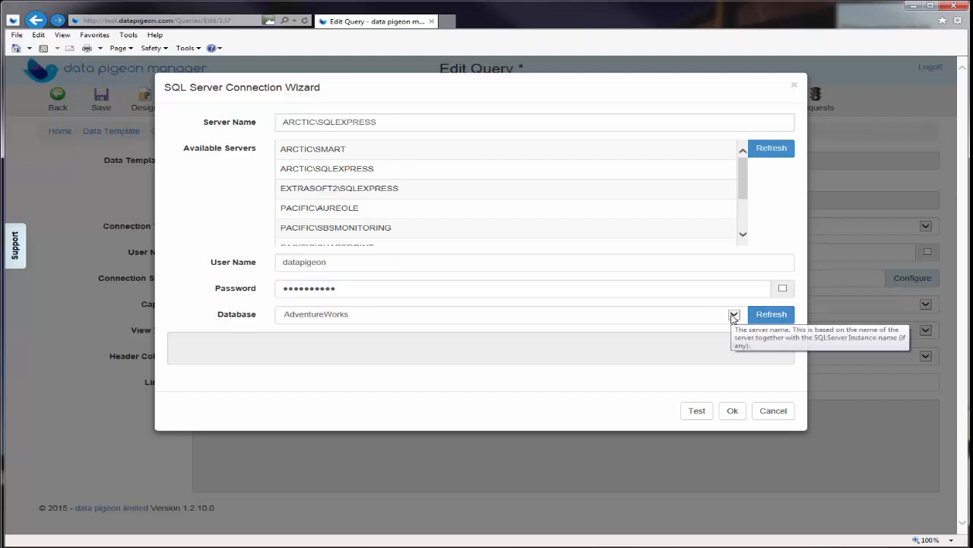
left_click(734, 316)
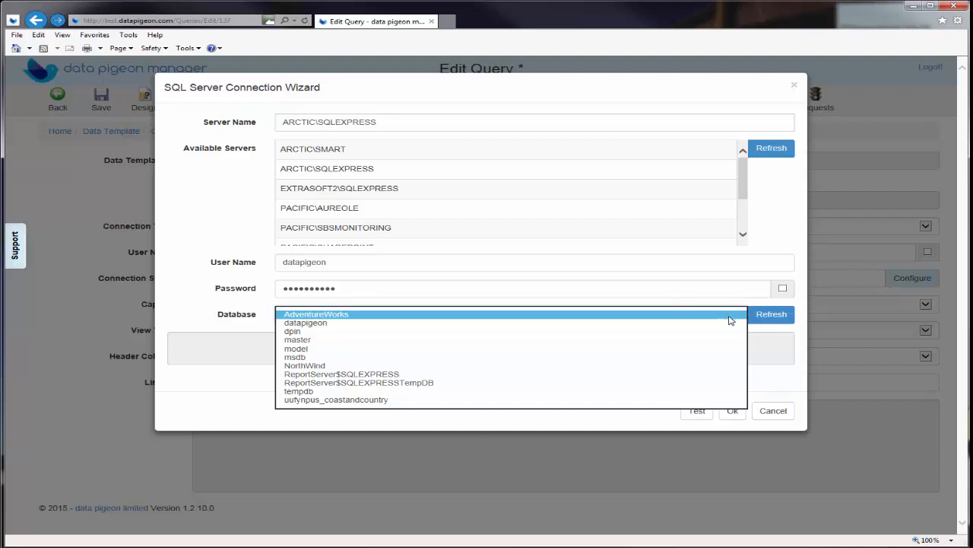
left_click(677, 366)
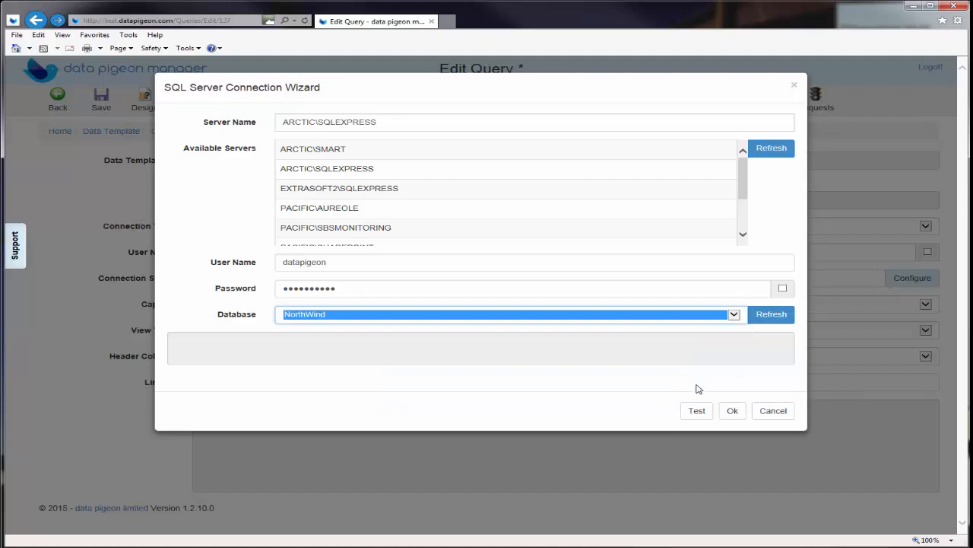
left_click(697, 412)
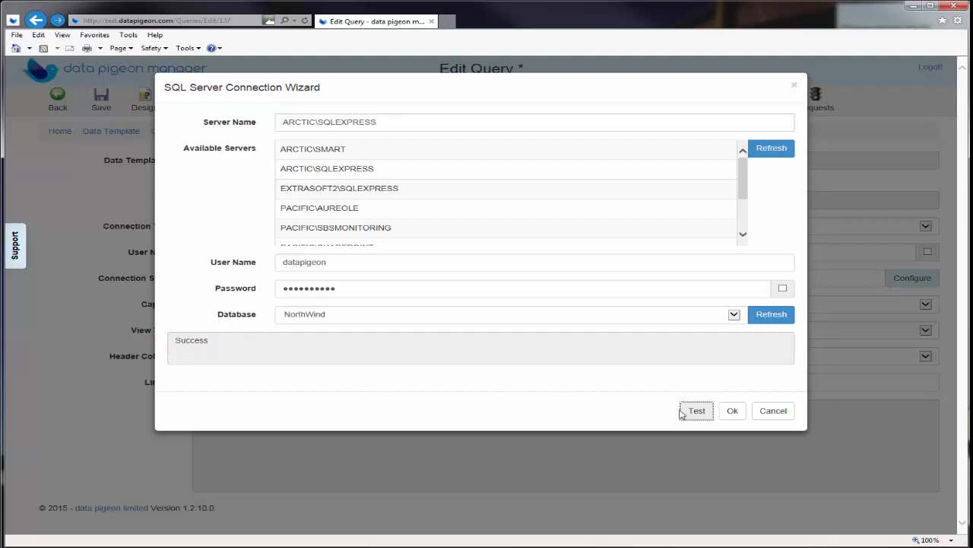
left_click(734, 411)
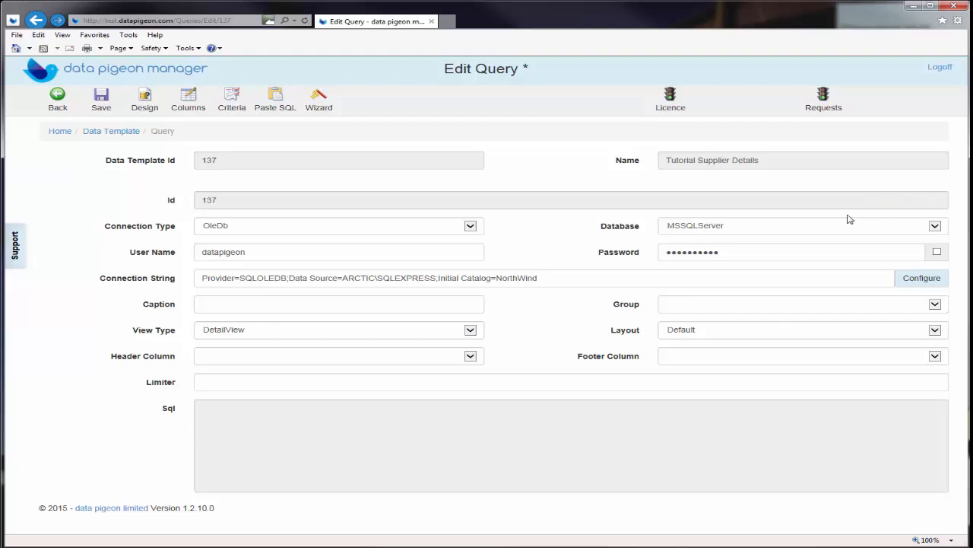
Caption the query 'Supplier', save it, and open the visual SQL designer
left_click(258, 302)
type("Su")
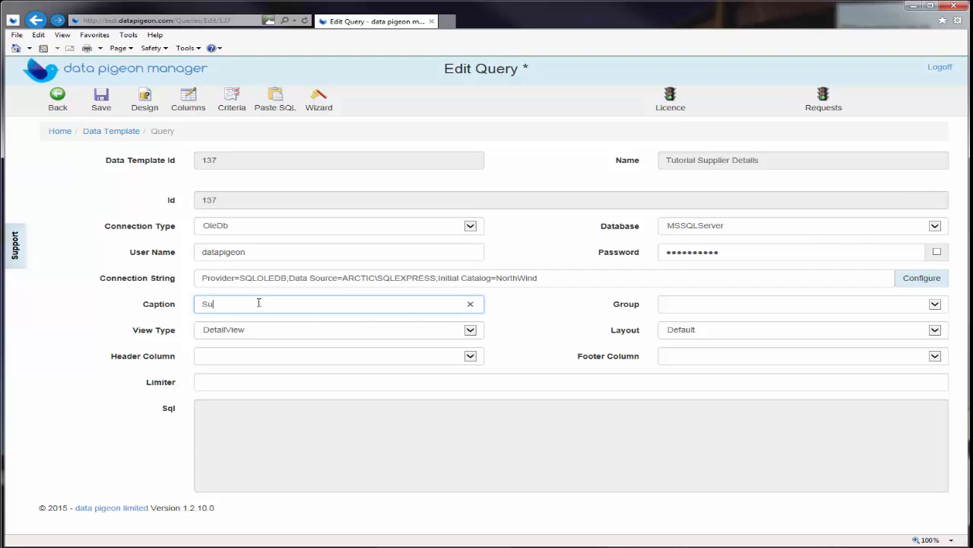
type("pplier")
left_click(100, 97)
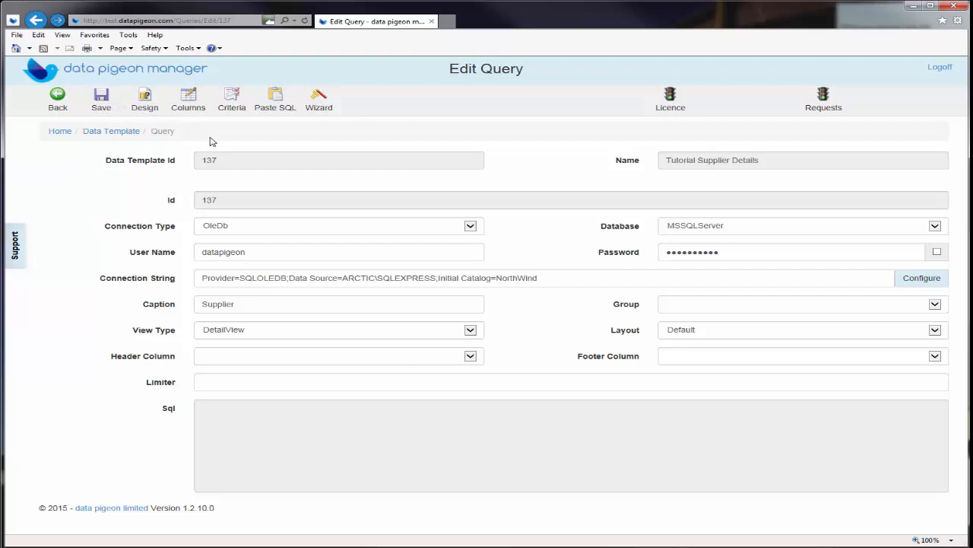
left_click(145, 99)
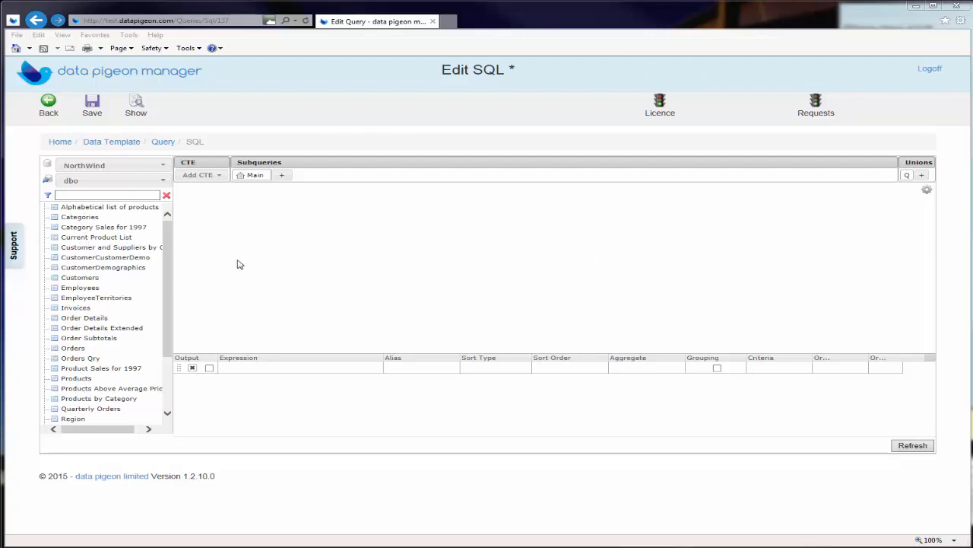
Add the Suppliers table to the designer, include SupplierID, and show the generated SQL
left_click_drag(170, 307, 172, 401)
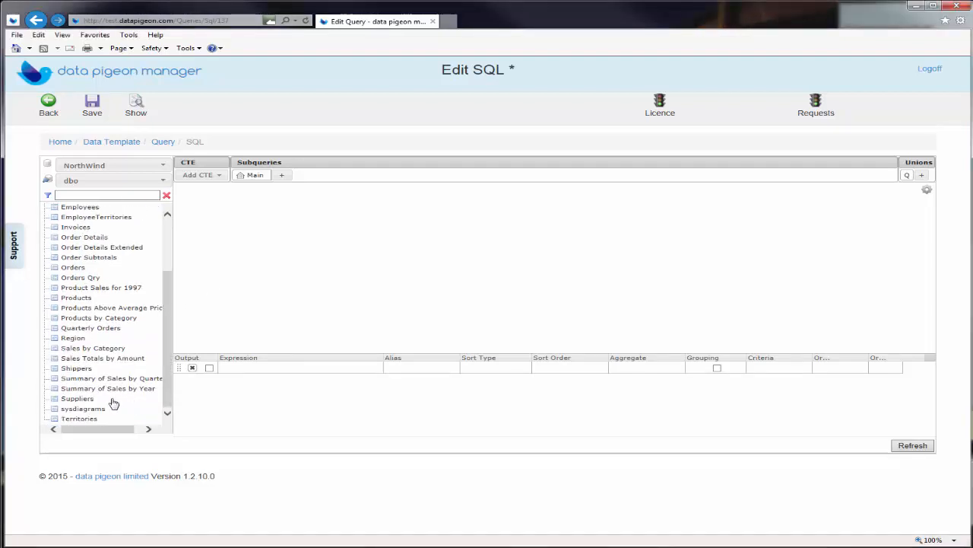
left_click_drag(90, 403, 355, 219)
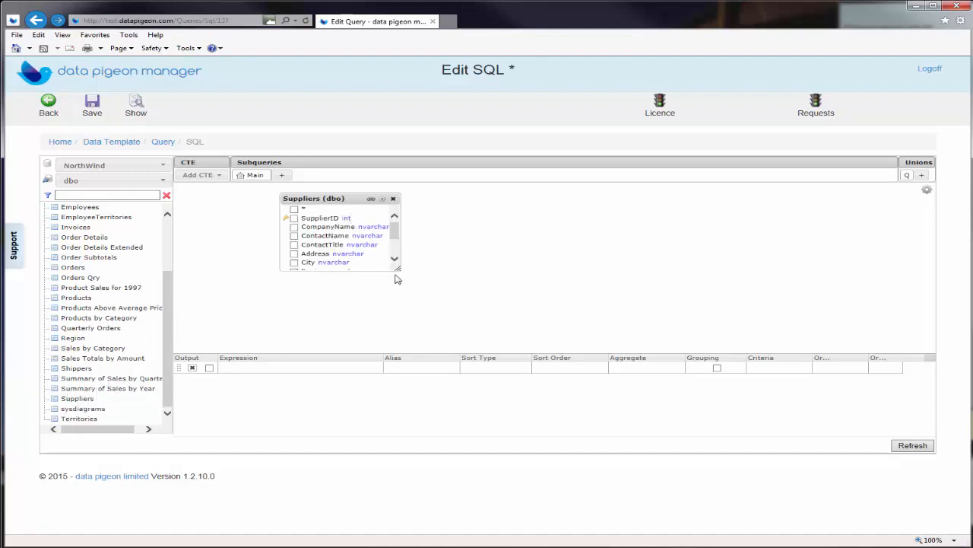
left_click_drag(398, 270, 399, 336)
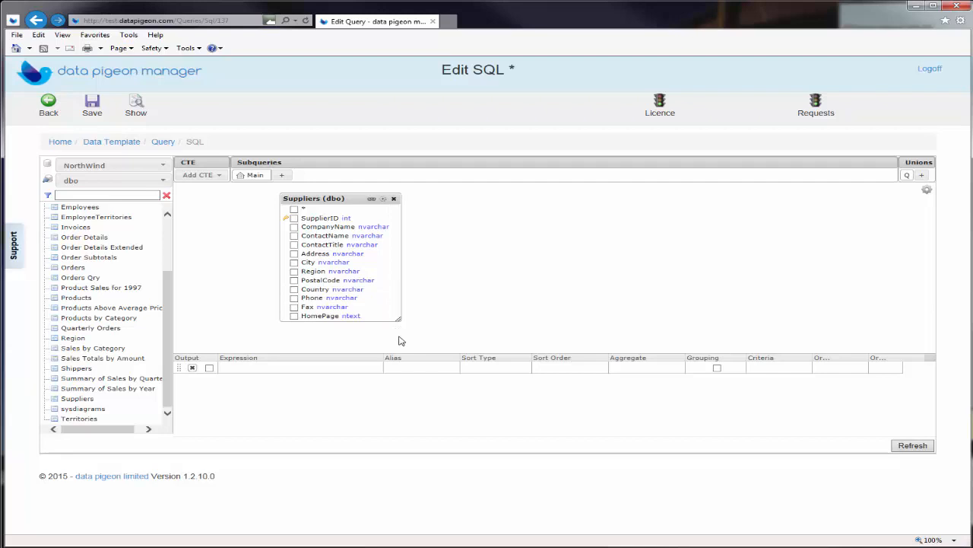
left_click(295, 218)
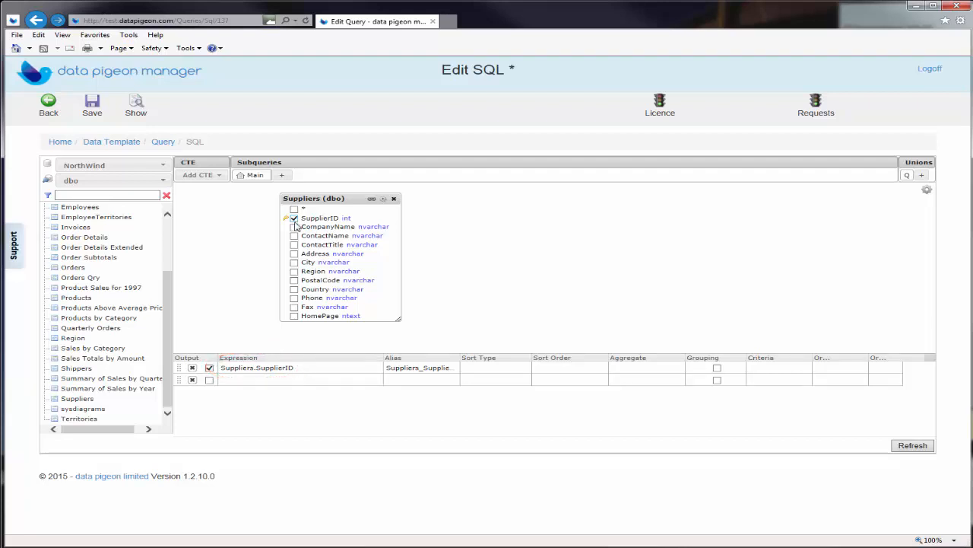
left_click(139, 108)
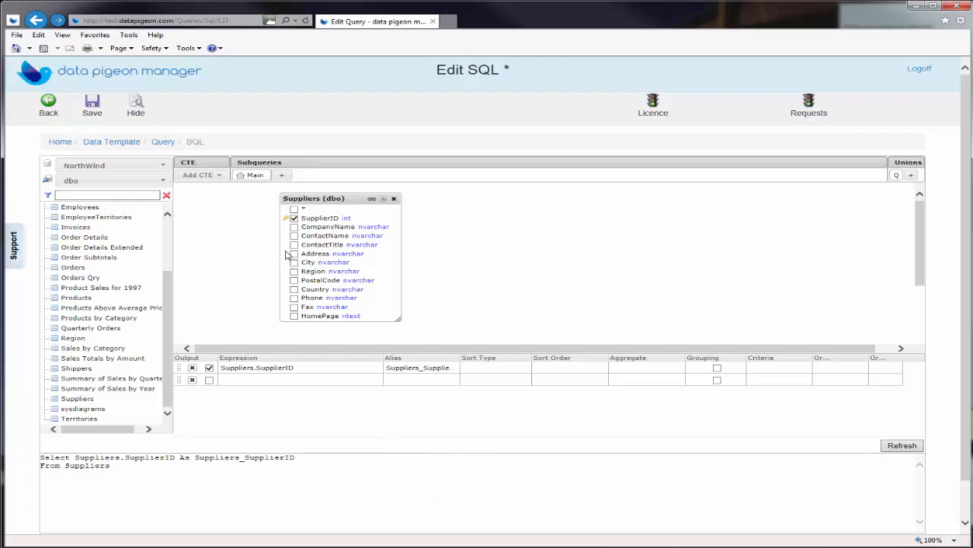
Tick CompanyName, ContactName, ContactTitle, Address, City, Region, PostalCode, Country, Fax and HomePage
left_click(294, 228)
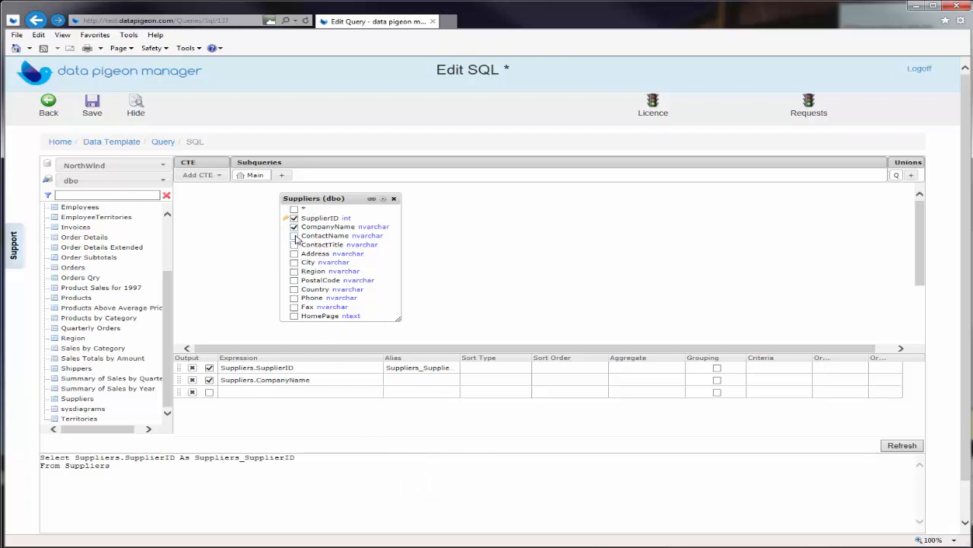
left_click(294, 236)
left_click(294, 244)
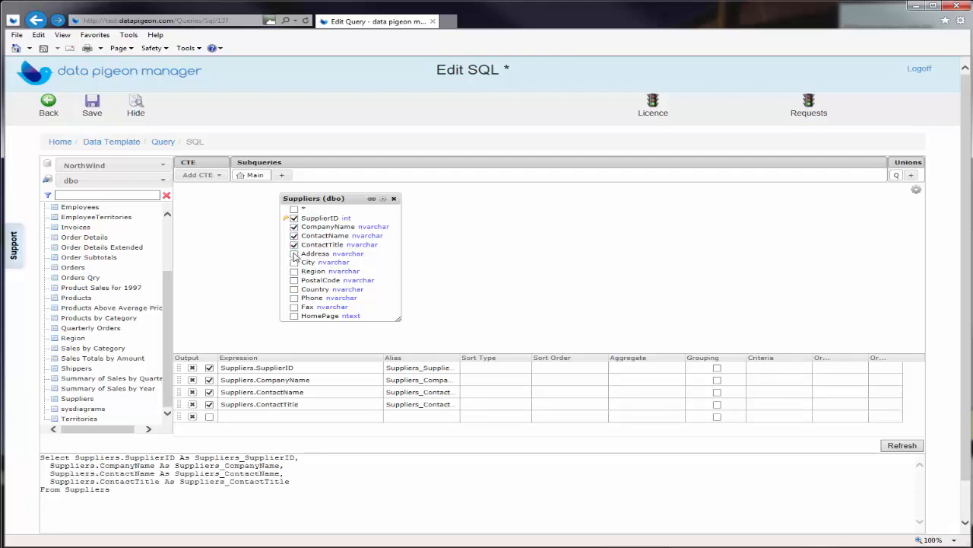
left_click(294, 254)
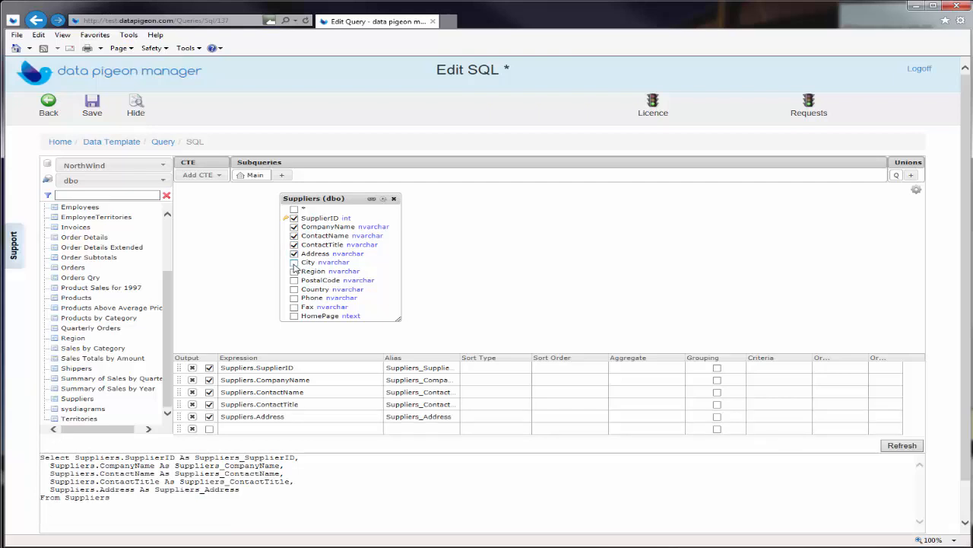
left_click(294, 262)
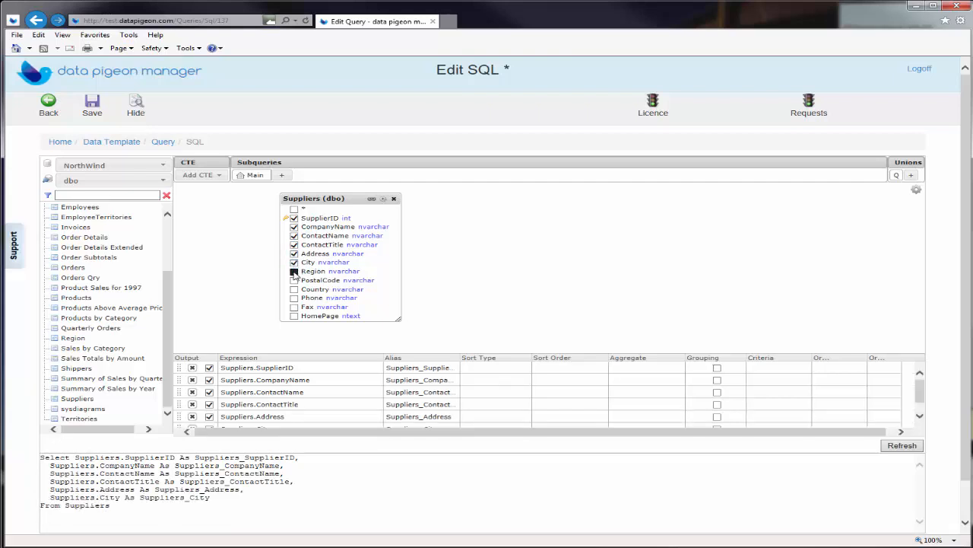
left_click(294, 271)
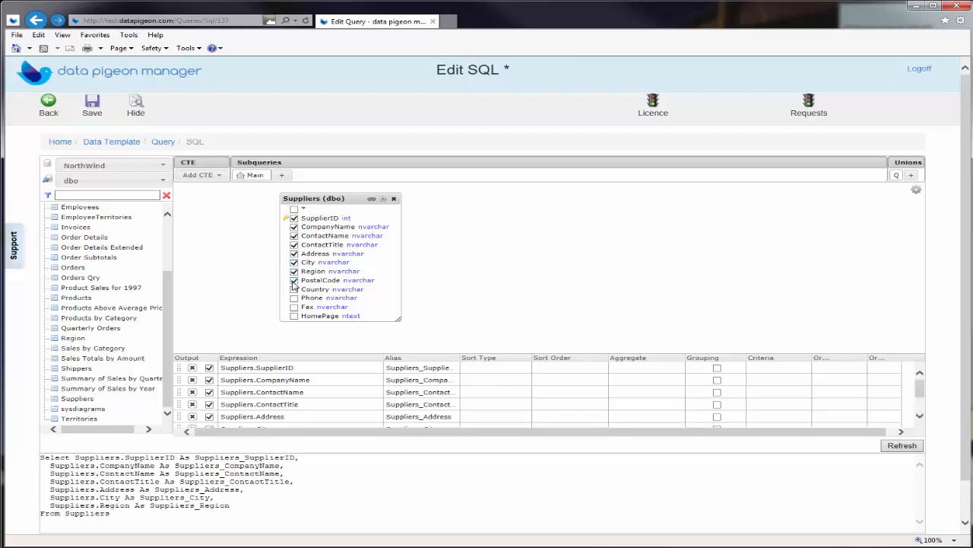
left_click(294, 281)
left_click(295, 290)
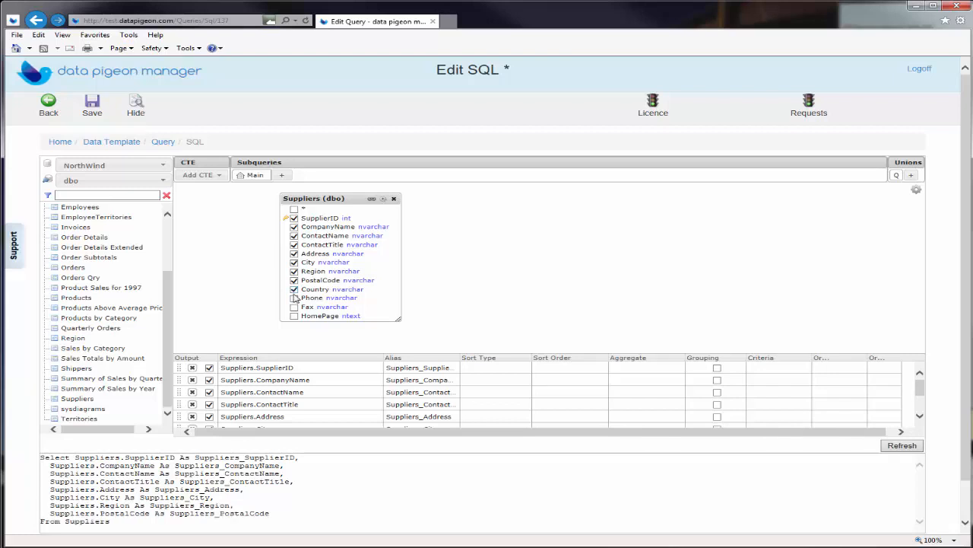
left_click(294, 307)
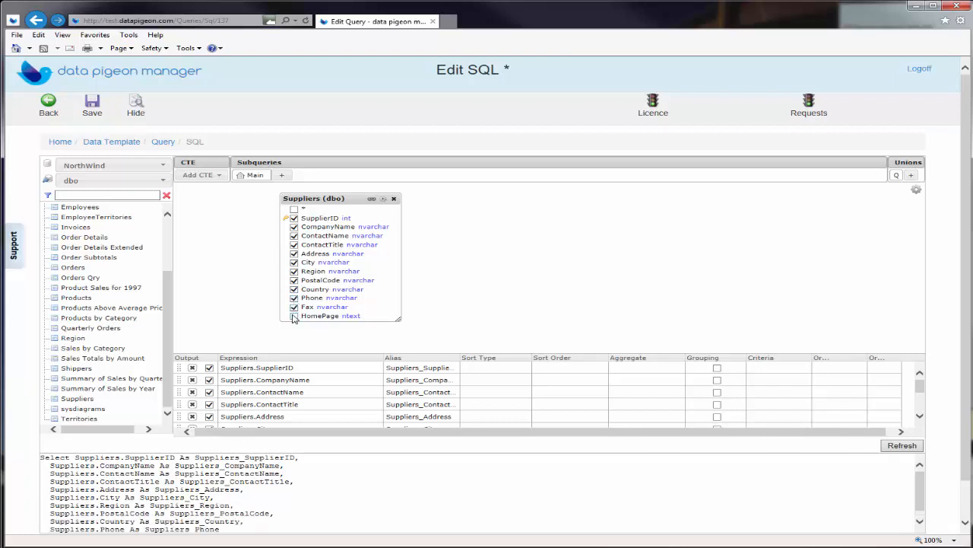
left_click(294, 316)
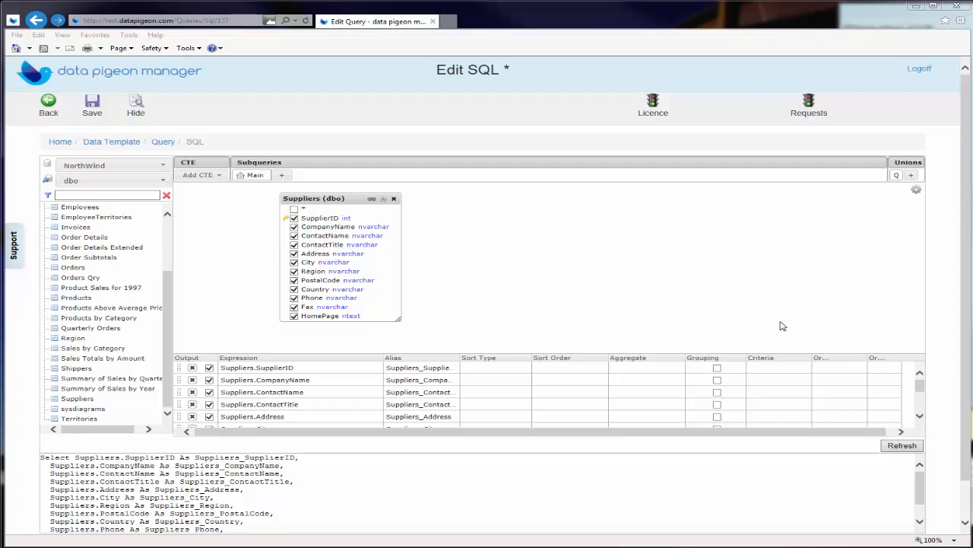
Add an '=' criterion on SupplierID and save the SQL back to the query
left_click(758, 369)
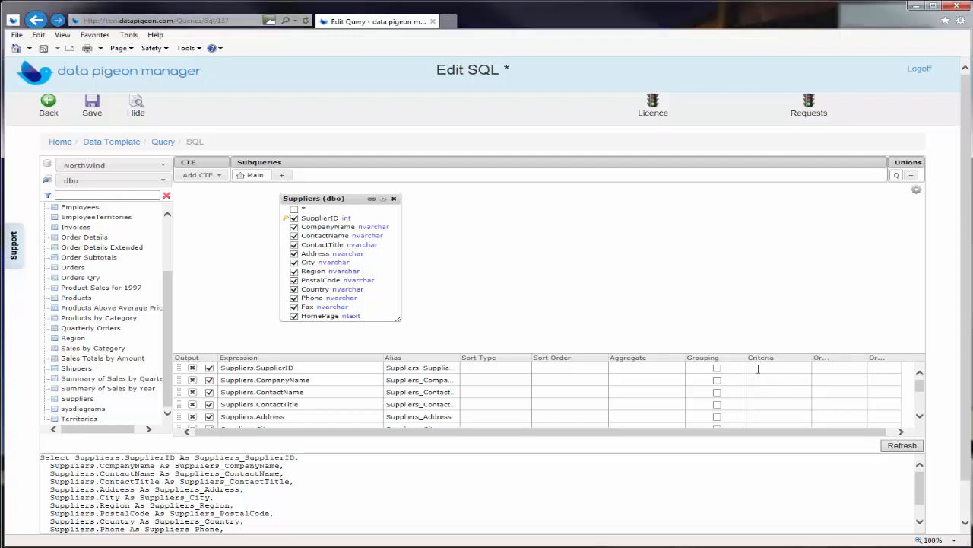
type("=")
left_click(92, 103)
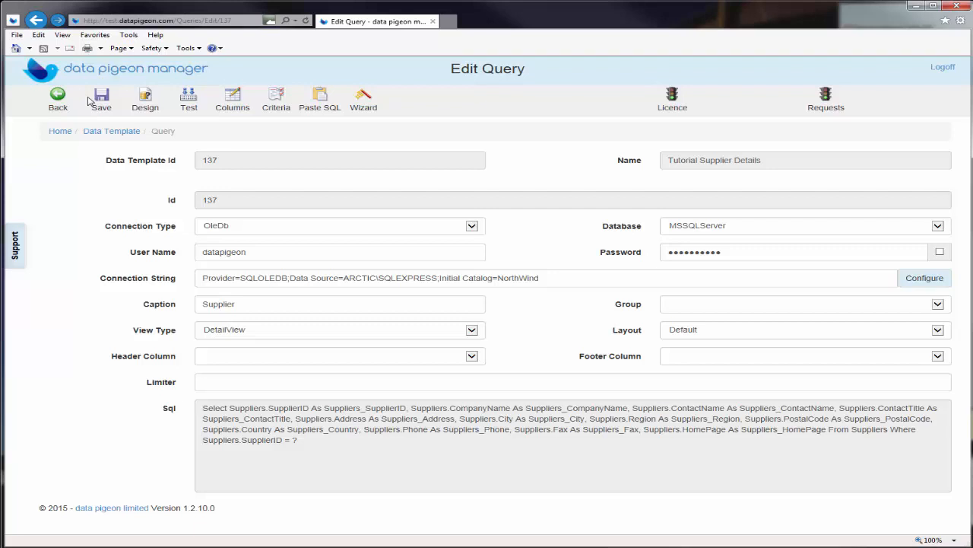
Open the criteria settings for the query's SupplierID filter
left_click(277, 100)
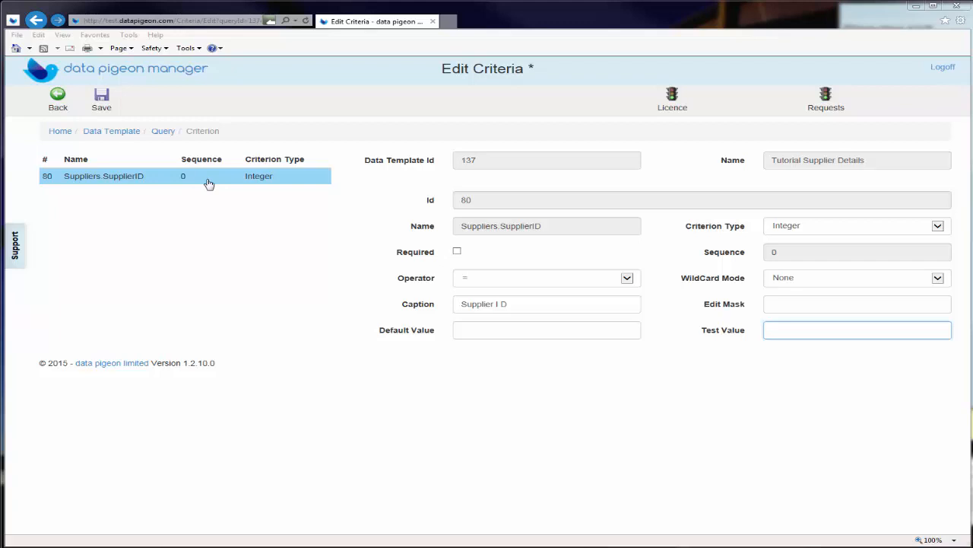
Caption the SupplierID criterion 'Supplier ID' with test value 1 and save it
left_click(501, 305)
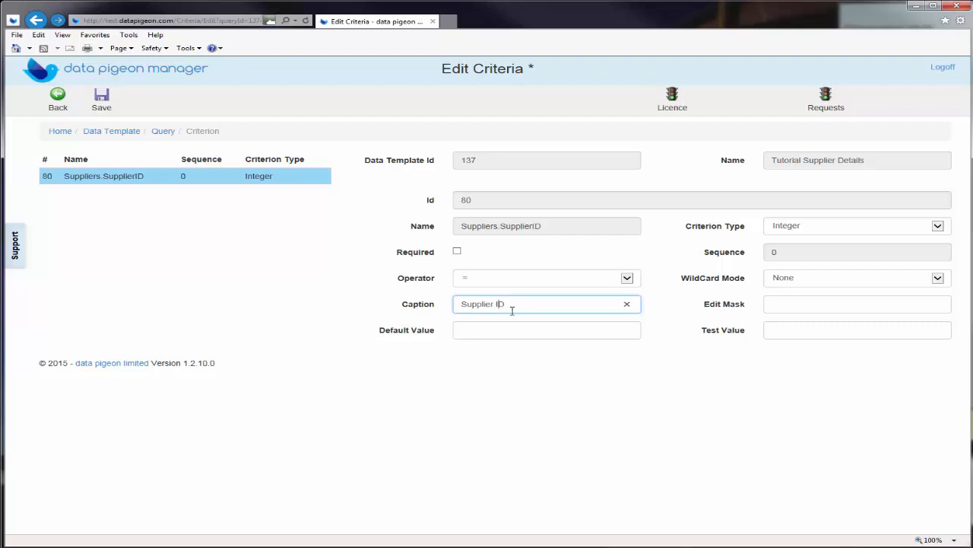
left_click(786, 332)
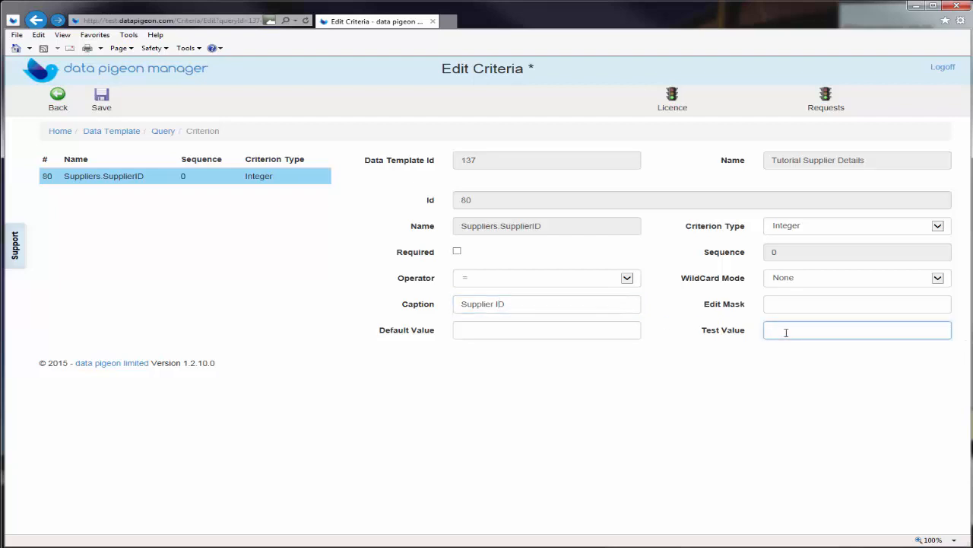
type("1")
left_click(99, 95)
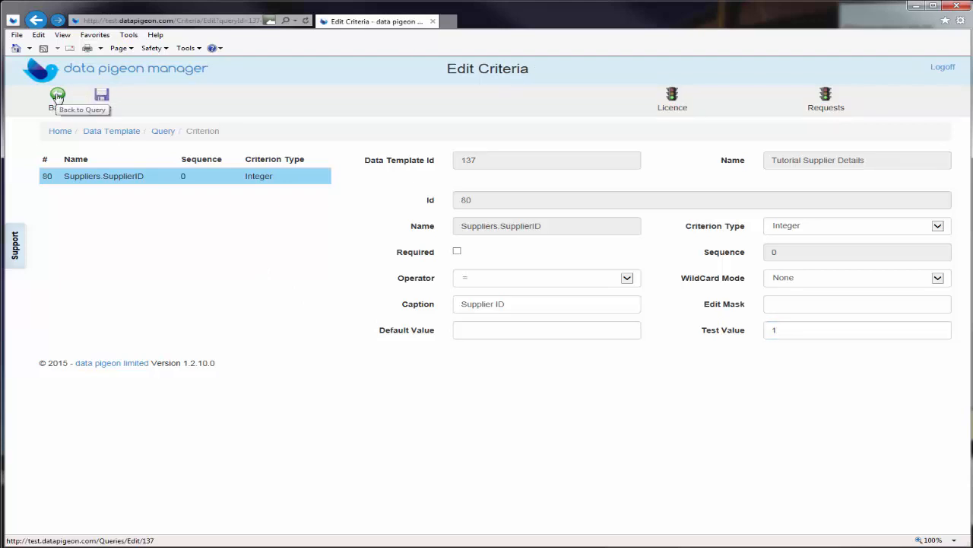
left_click(57, 96)
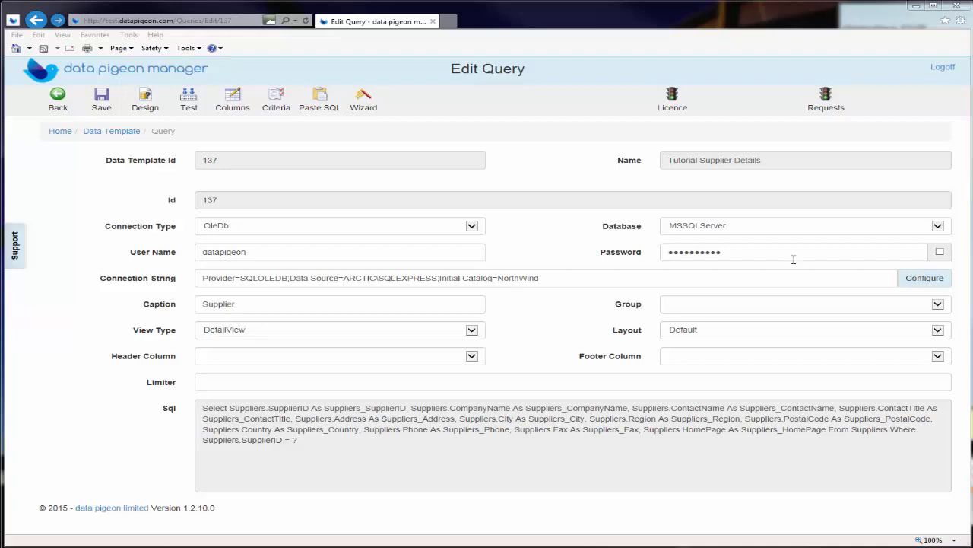
Keep DetailView as the view type, save the query, and preview supplier 1's test results
left_click(470, 332)
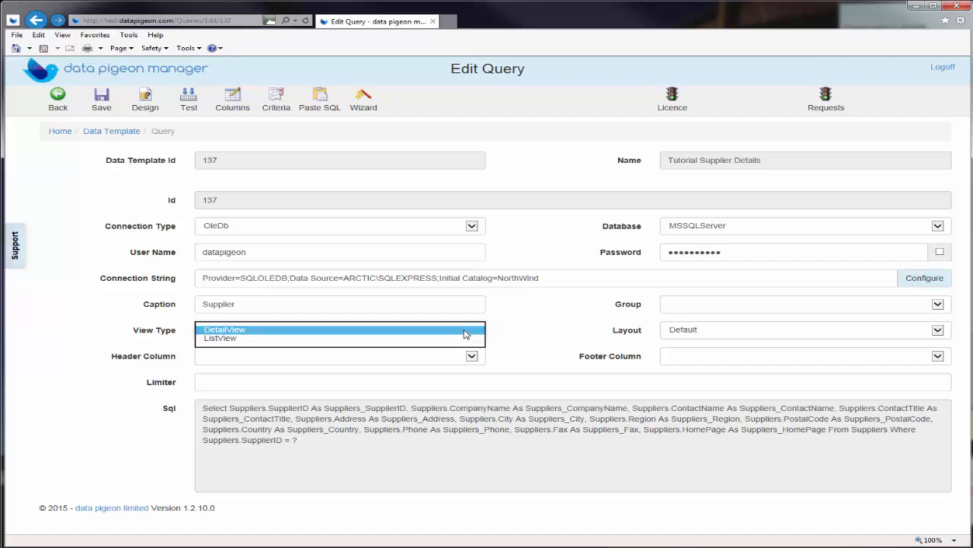
left_click(466, 330)
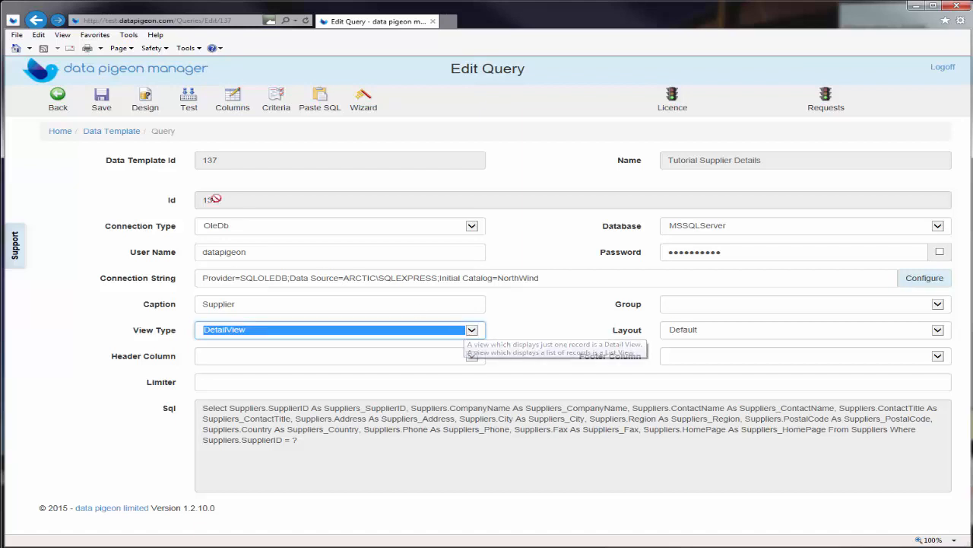
left_click(100, 99)
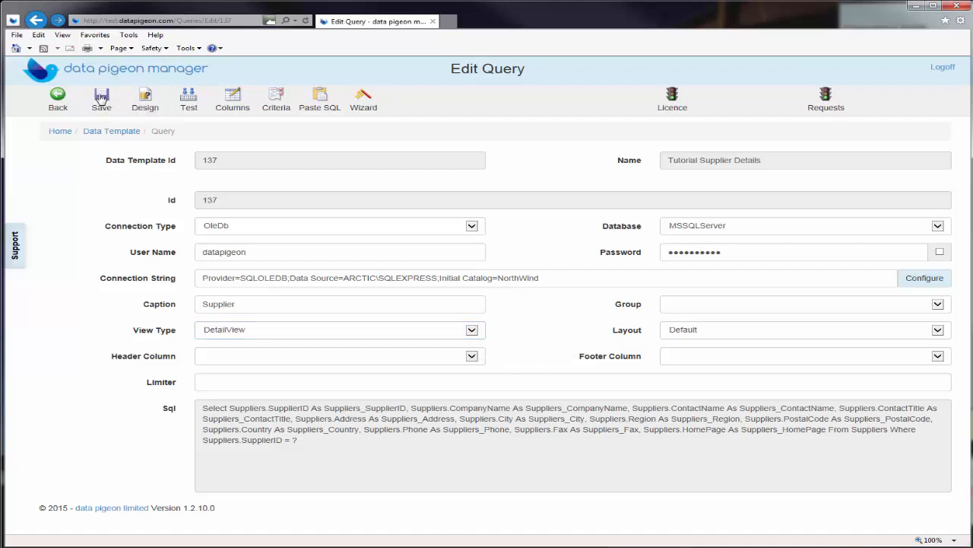
left_click(196, 101)
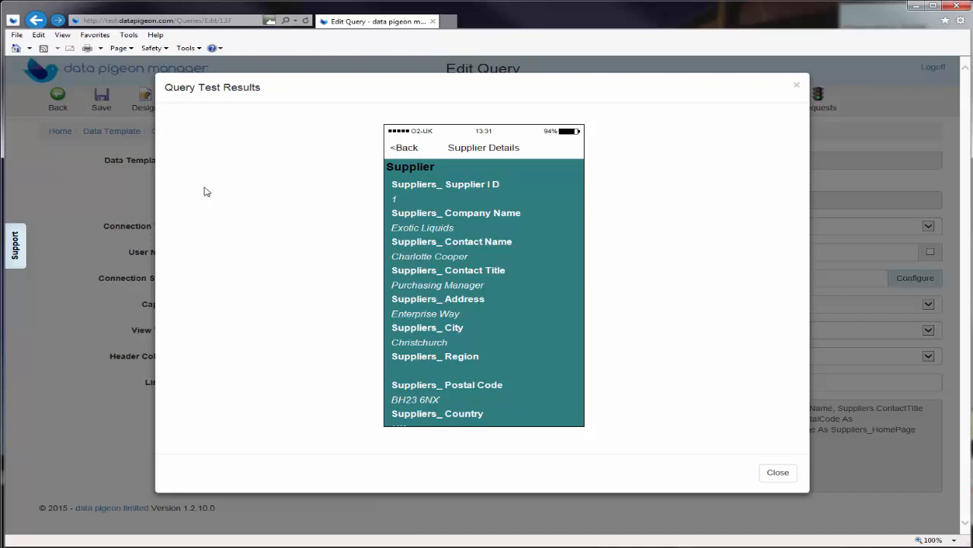
left_click(779, 473)
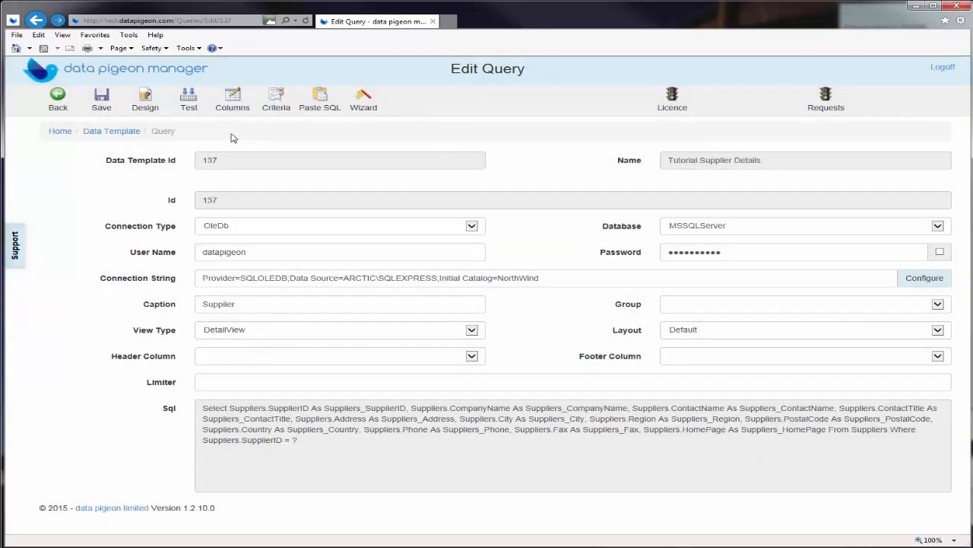
left_click(231, 106)
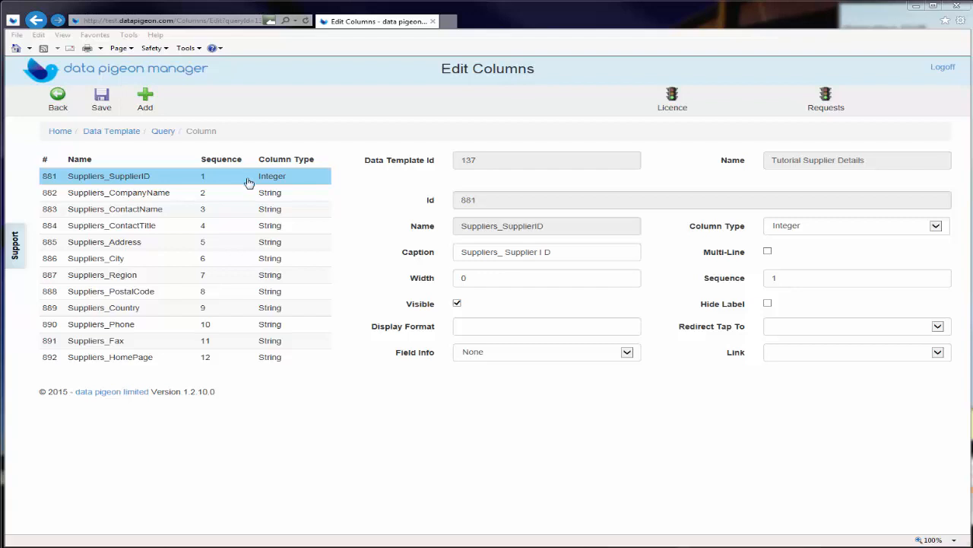
Hide the SupplierID column and recaption Suppliers_CompanyName as 'Name', saving each change
left_click(457, 304)
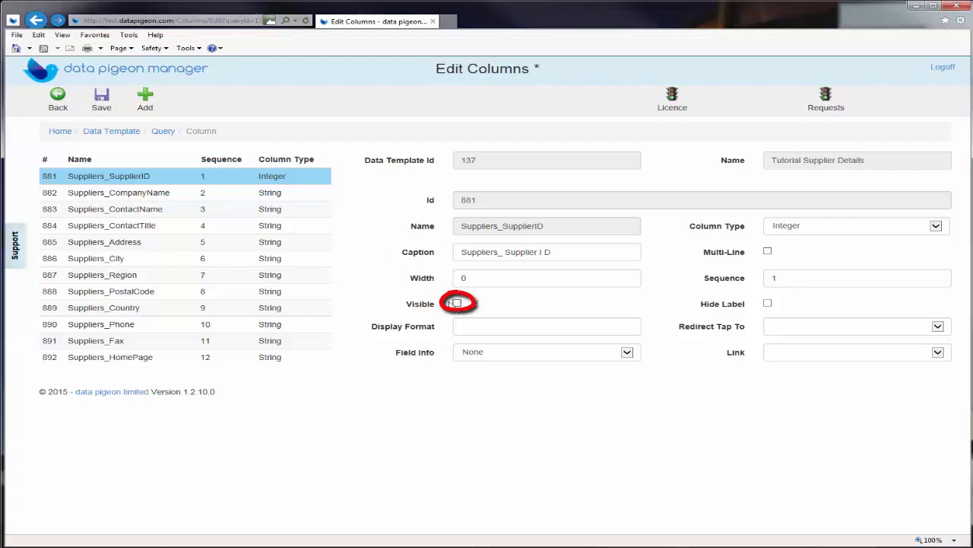
left_click(101, 96)
left_click(134, 195)
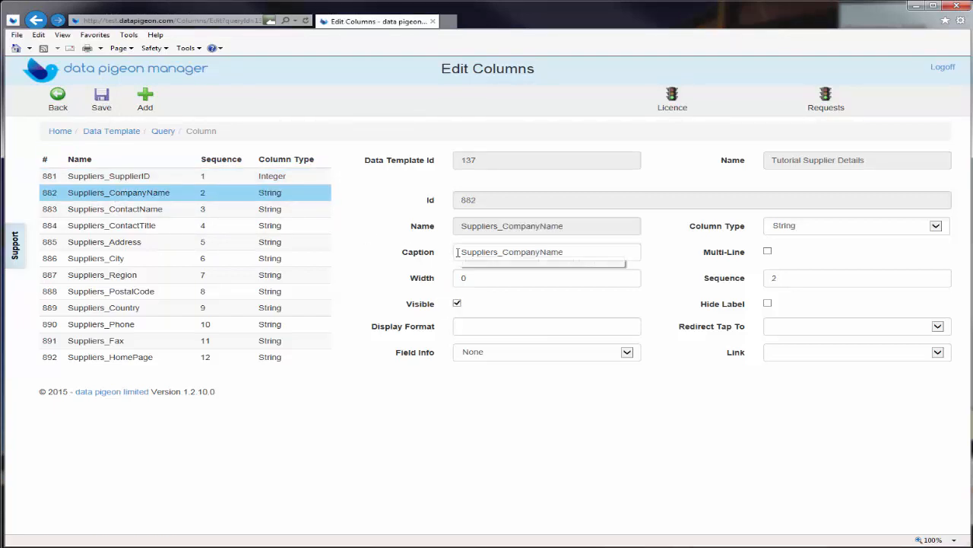
left_click_drag(459, 252, 537, 252)
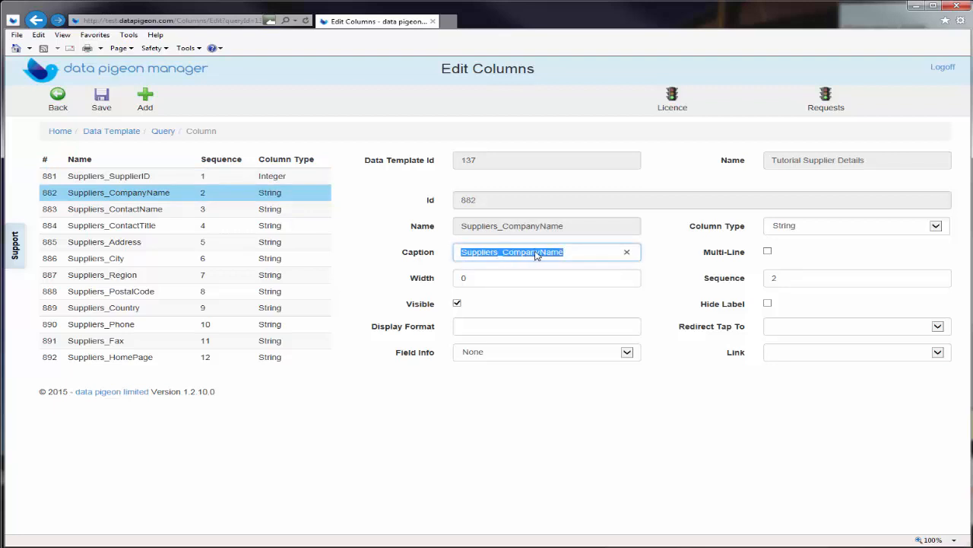
type("Name")
left_click(100, 99)
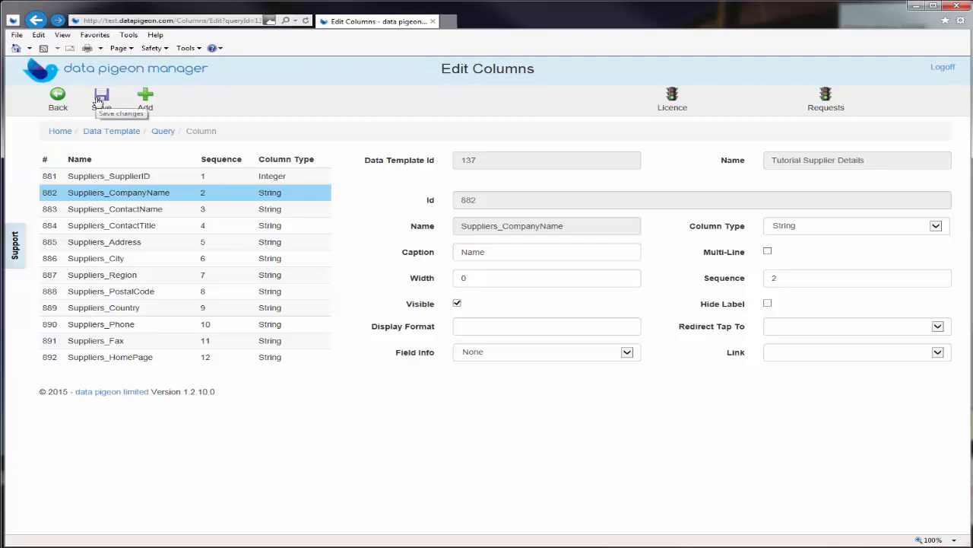
Recaption Suppliers_ContactName as 'Contact' and save Suppliers_ContactTitle as not visible
left_click(127, 211)
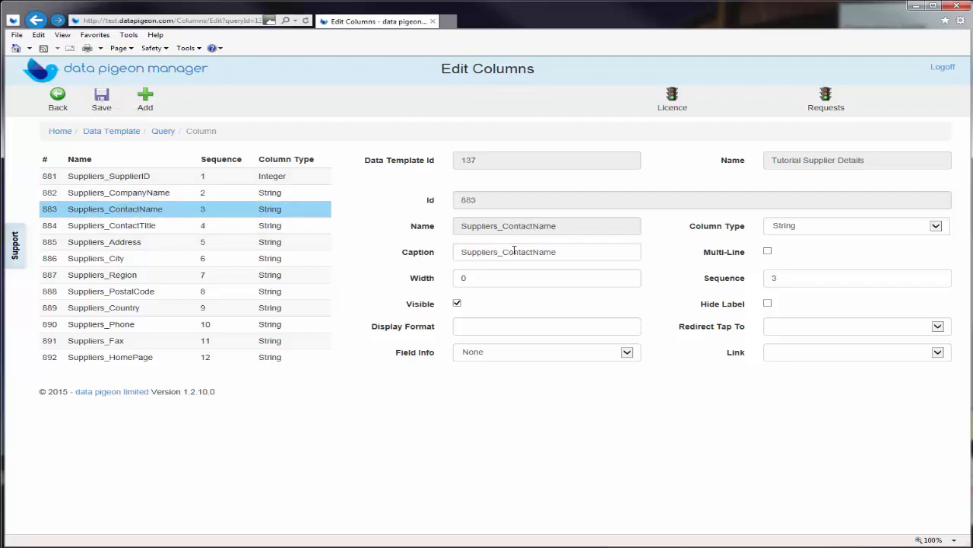
left_click_drag(557, 252, 460, 253)
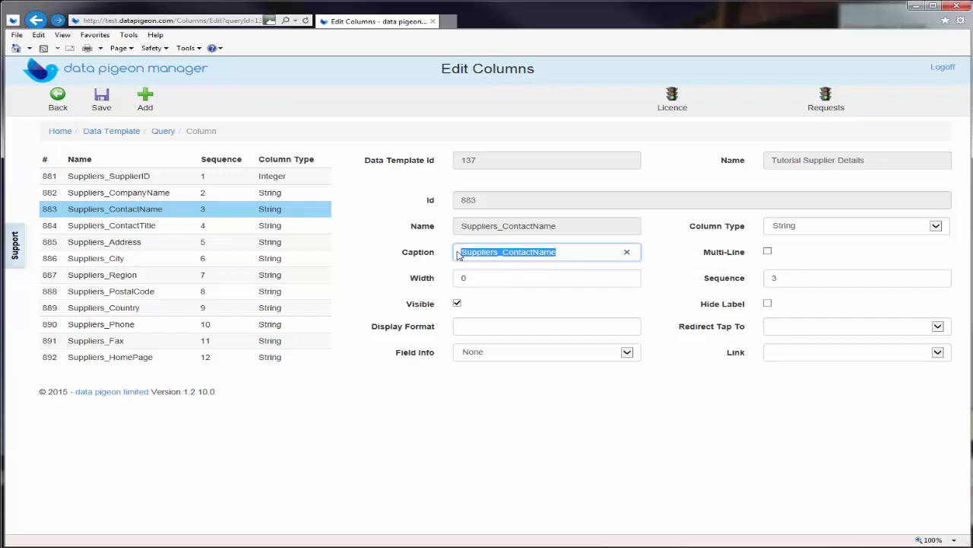
type("Cont")
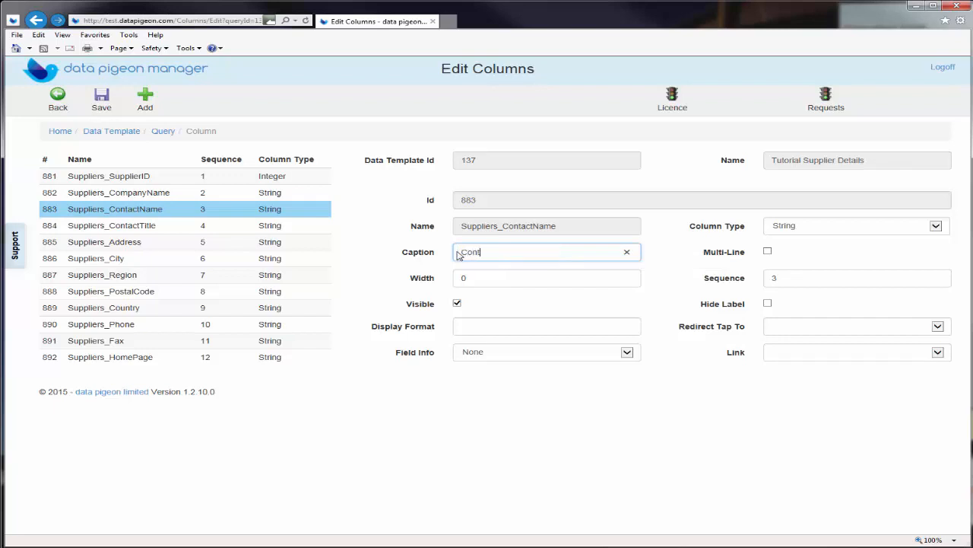
type("act")
left_click(98, 97)
left_click(105, 226)
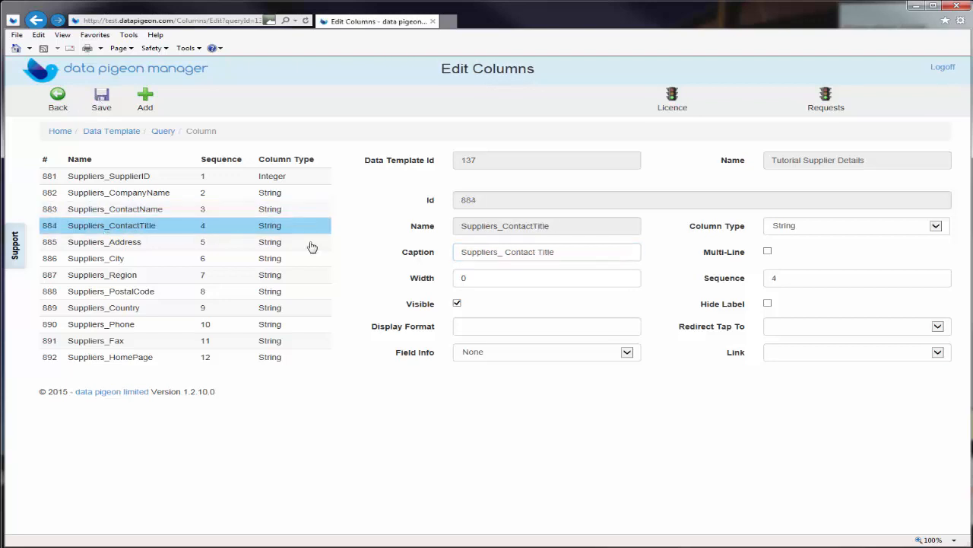
left_click(457, 304)
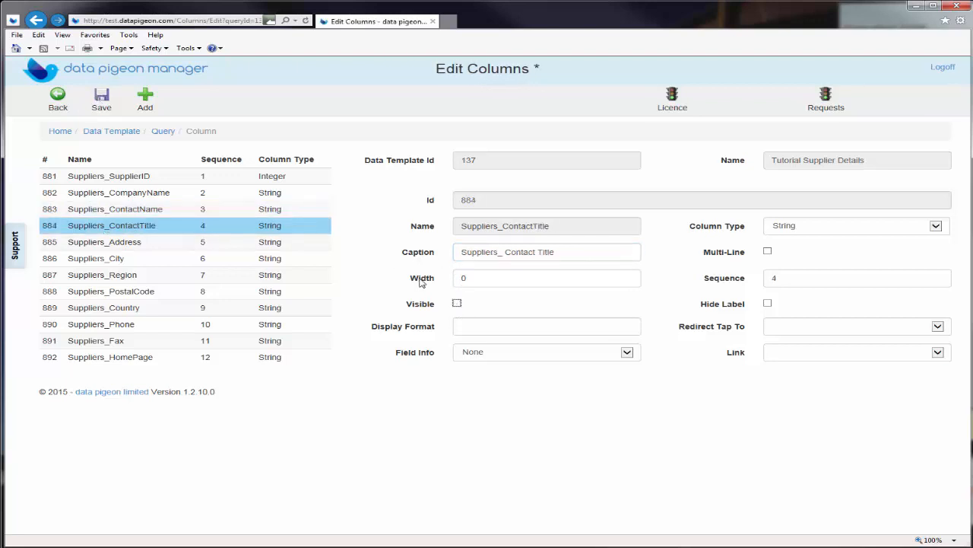
left_click(103, 99)
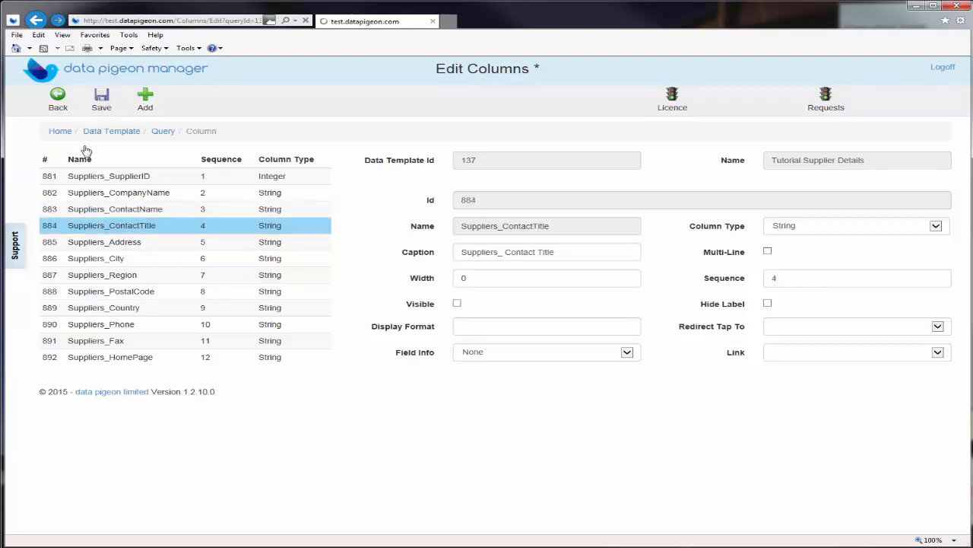
left_click(95, 243)
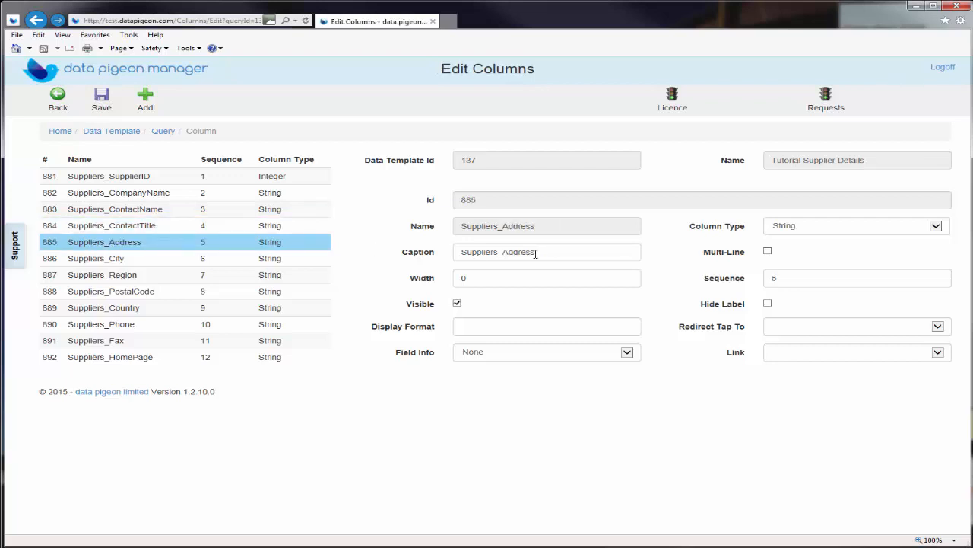
Caption the Suppliers_Address column Address, make it multi-line, and set Field Info to Address1
left_click(502, 252)
left_click_drag(502, 252, 461, 252)
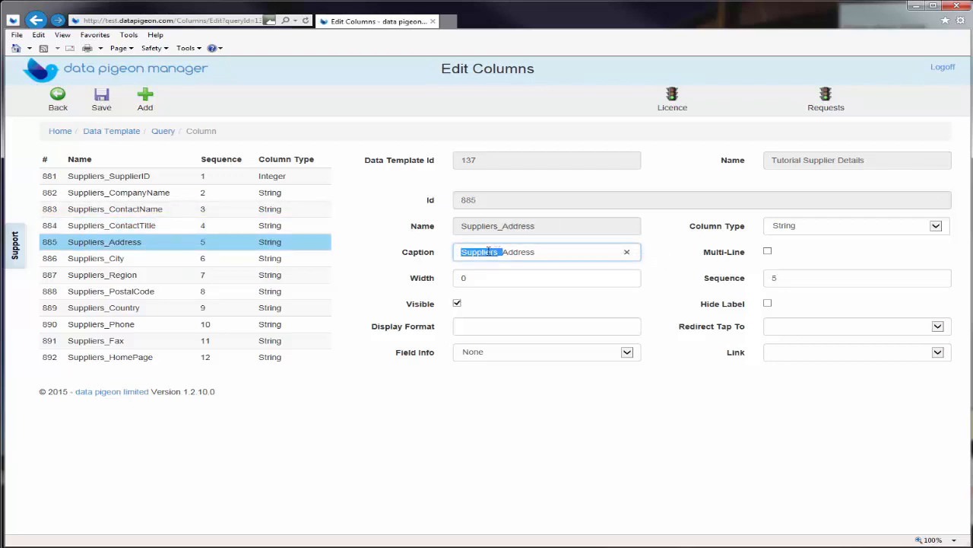
key("BackSpace")
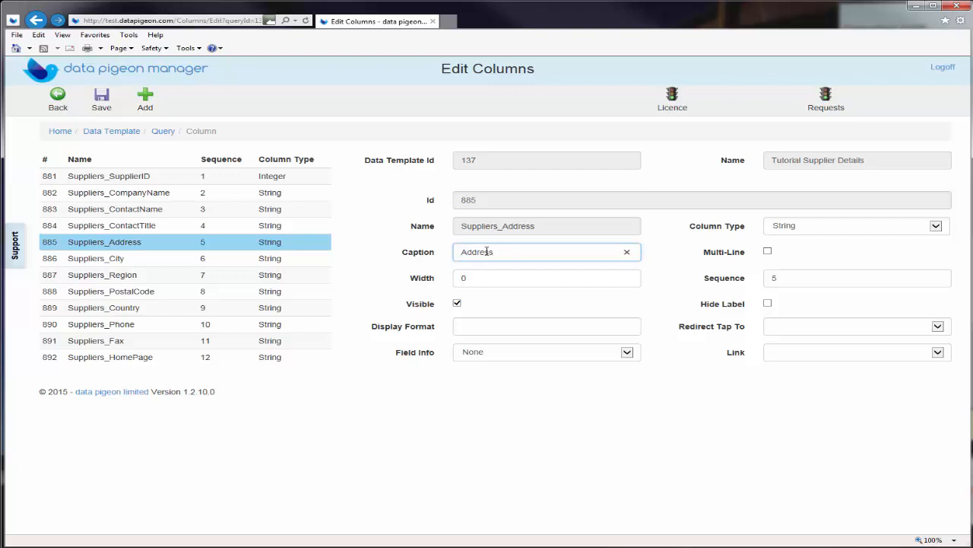
left_click(768, 252)
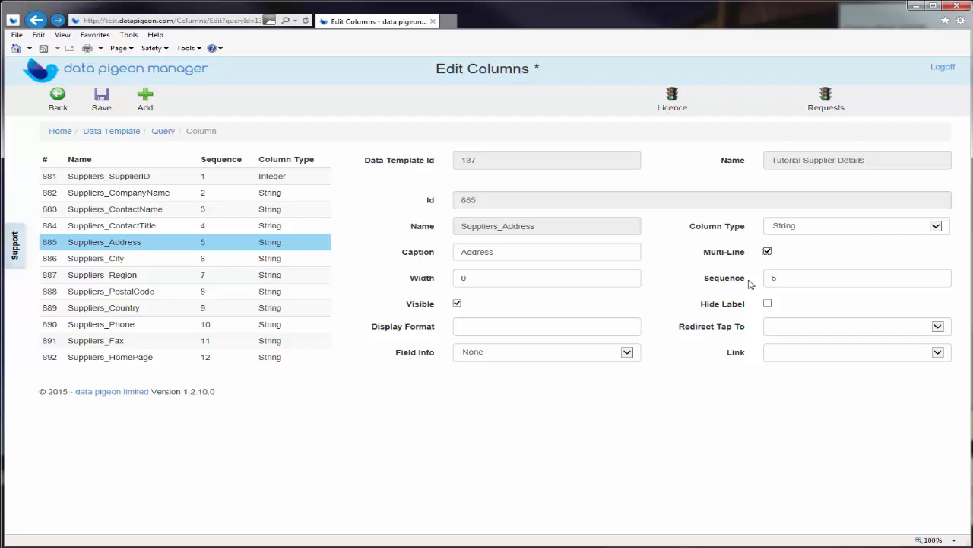
left_click(627, 353)
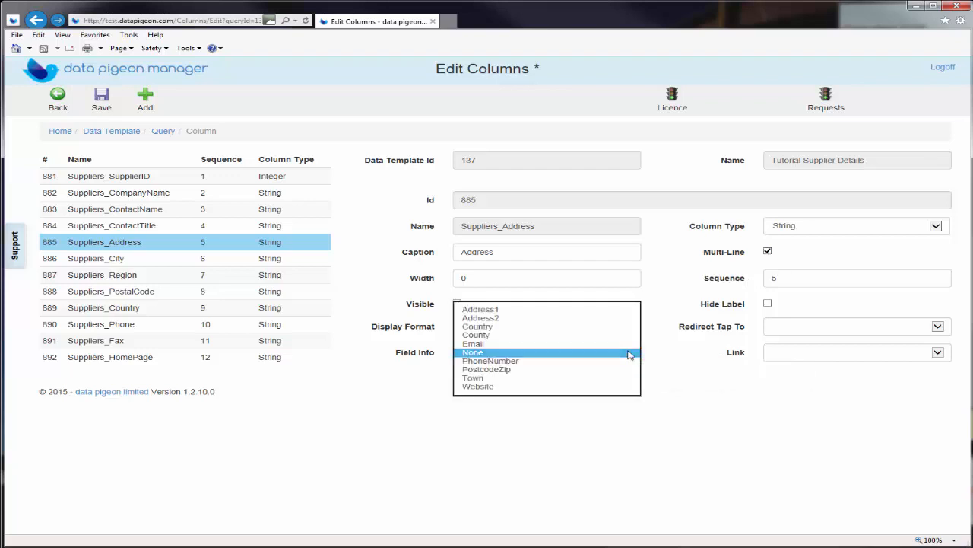
left_click(621, 309)
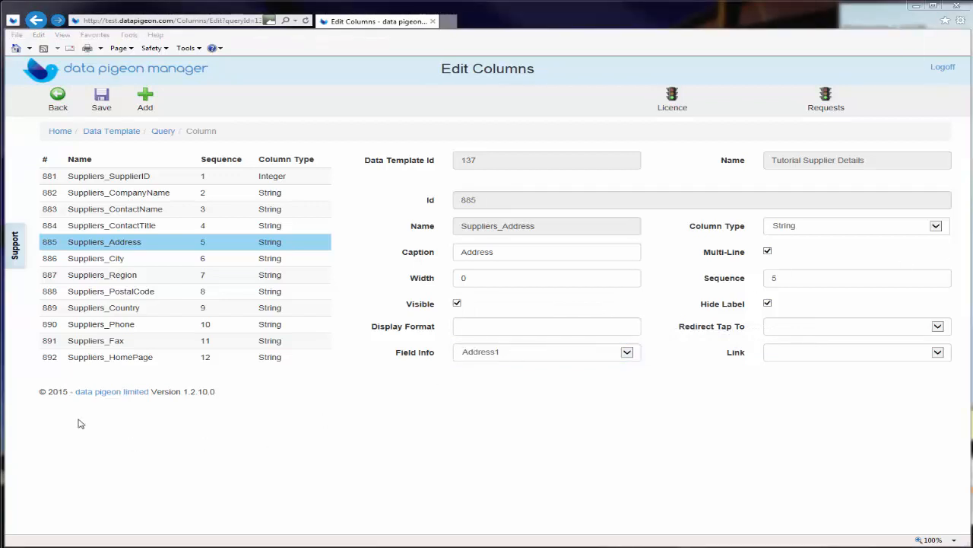
left_click(99, 262)
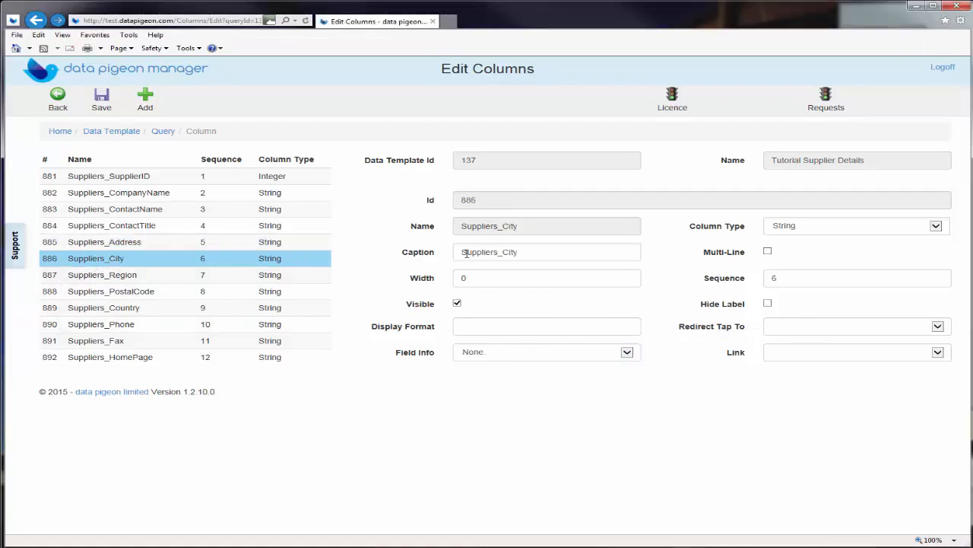
Caption the Suppliers_City column City with Field Info Town, and hide the Region column
left_click_drag(503, 251, 459, 252)
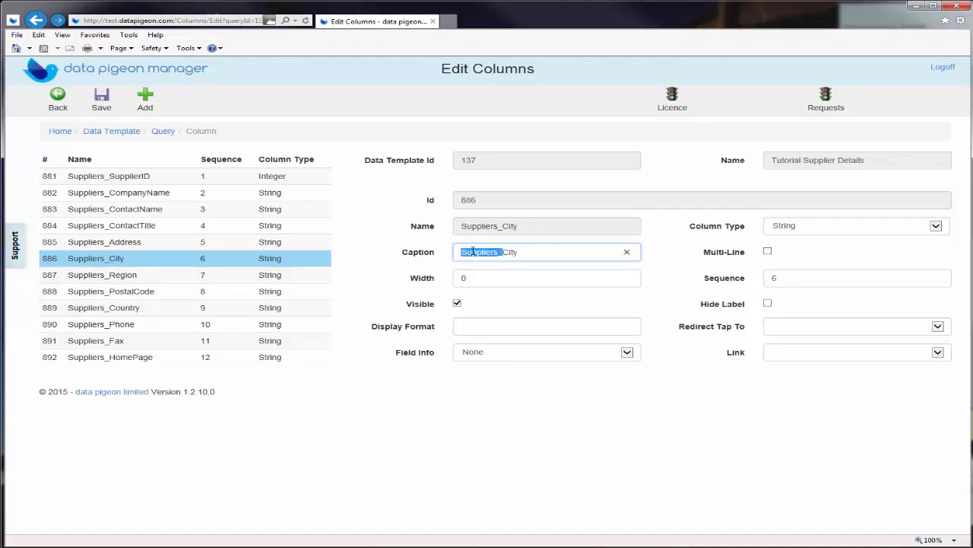
key("BackSpace")
left_click(627, 353)
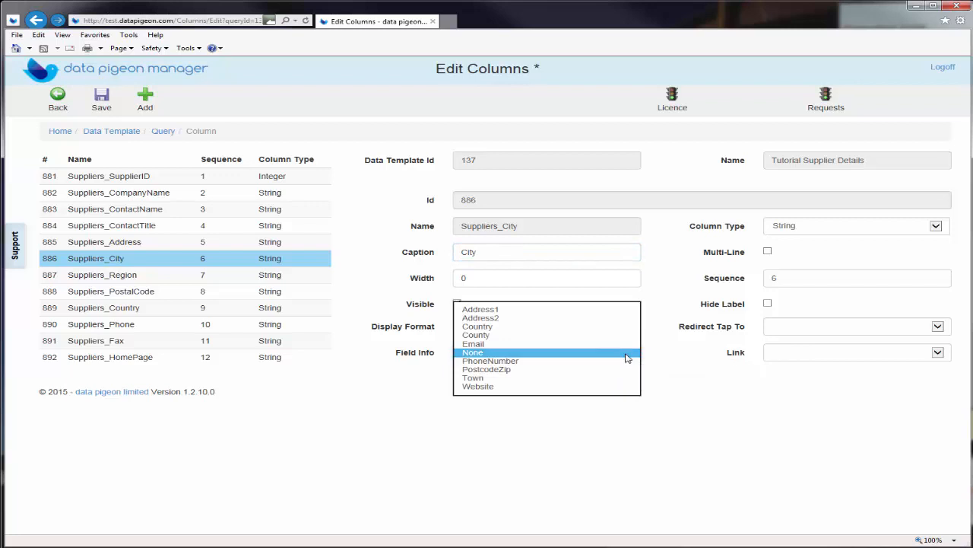
left_click(607, 378)
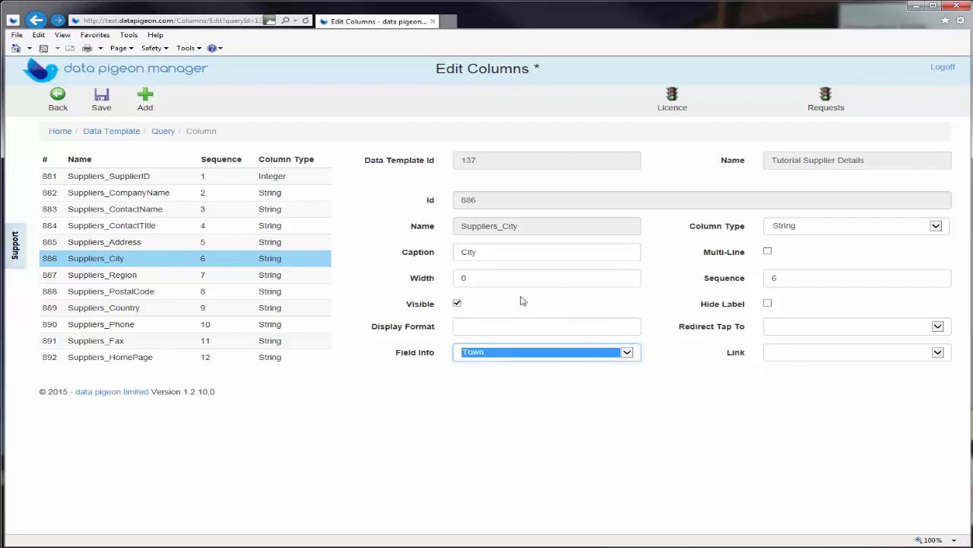
left_click(99, 101)
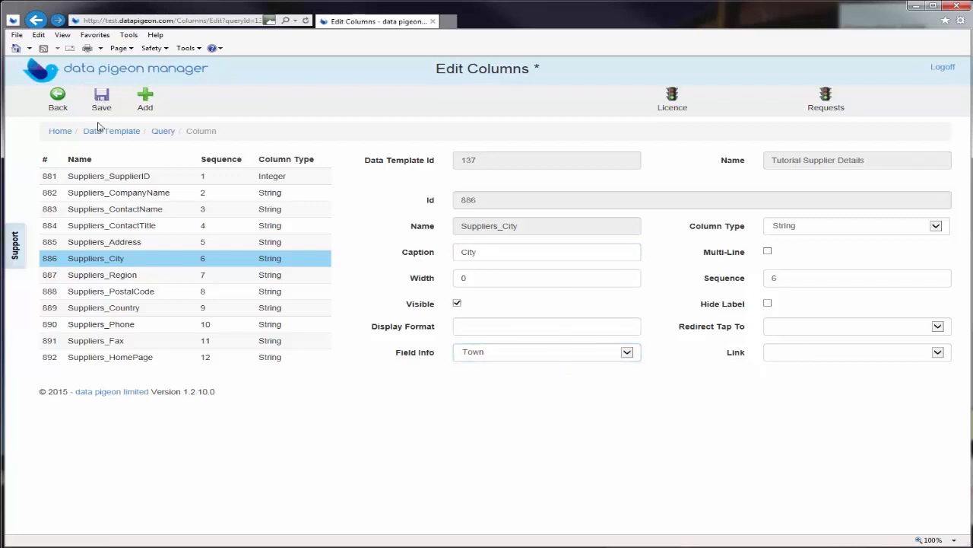
left_click(105, 276)
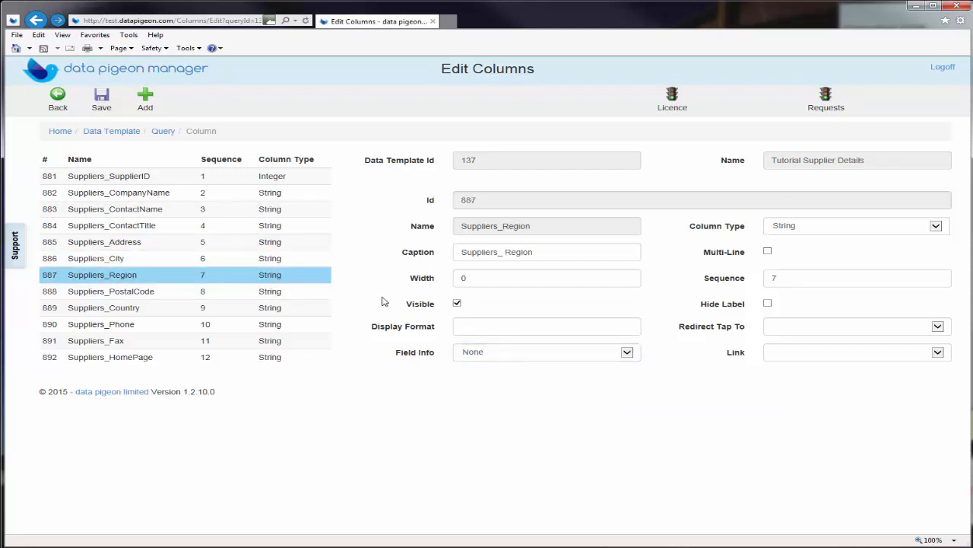
left_click(458, 304)
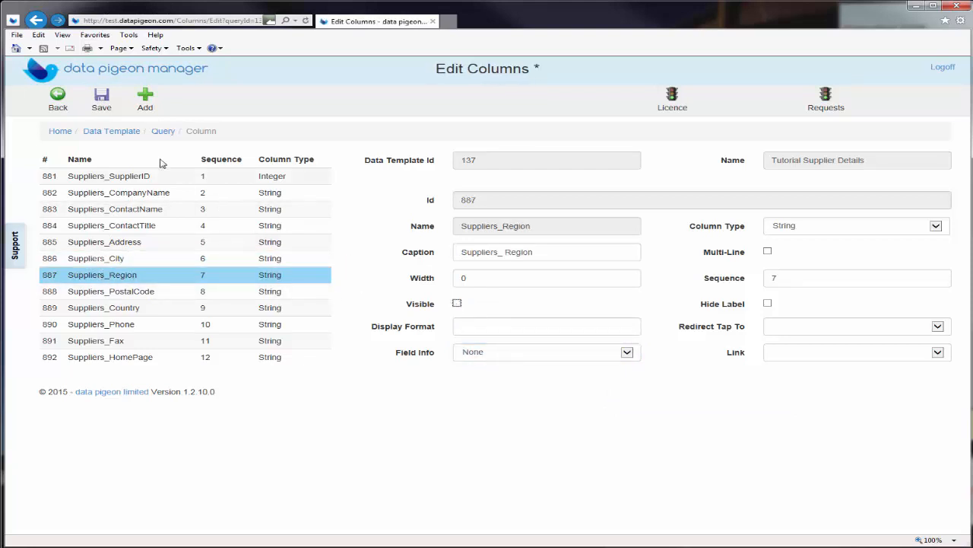
left_click(101, 95)
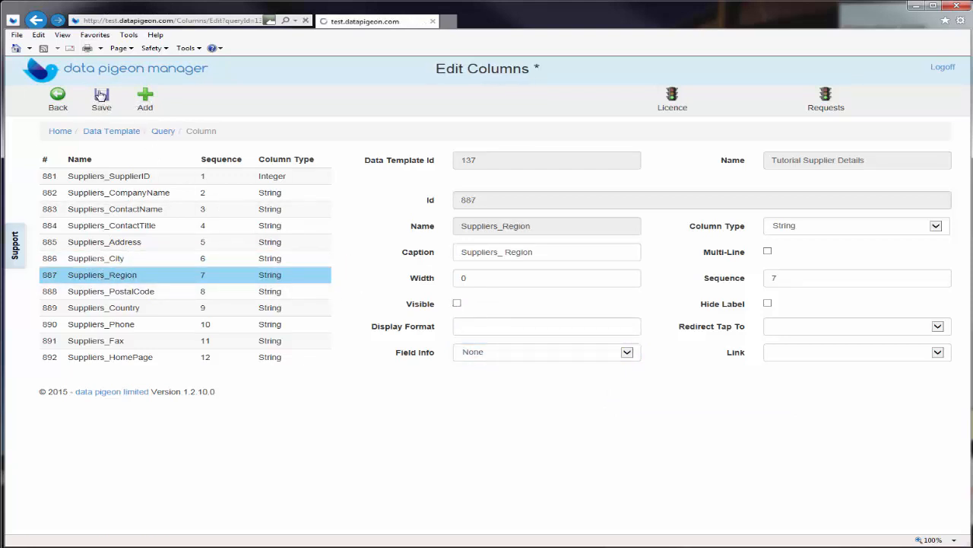
Caption the Suppliers_PostalCode column Postcode with Field Info PostcodeZip, and save it
left_click(118, 295)
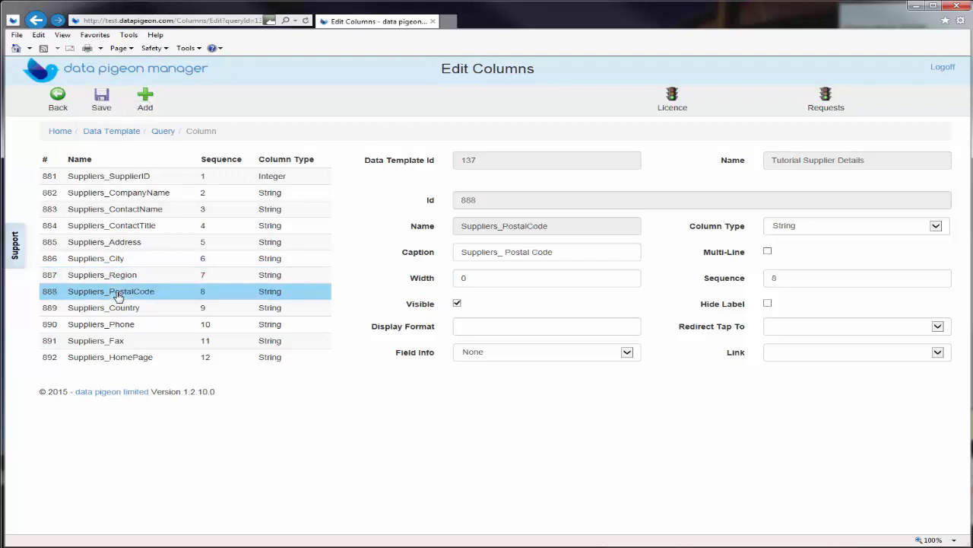
left_click_drag(556, 251, 487, 256)
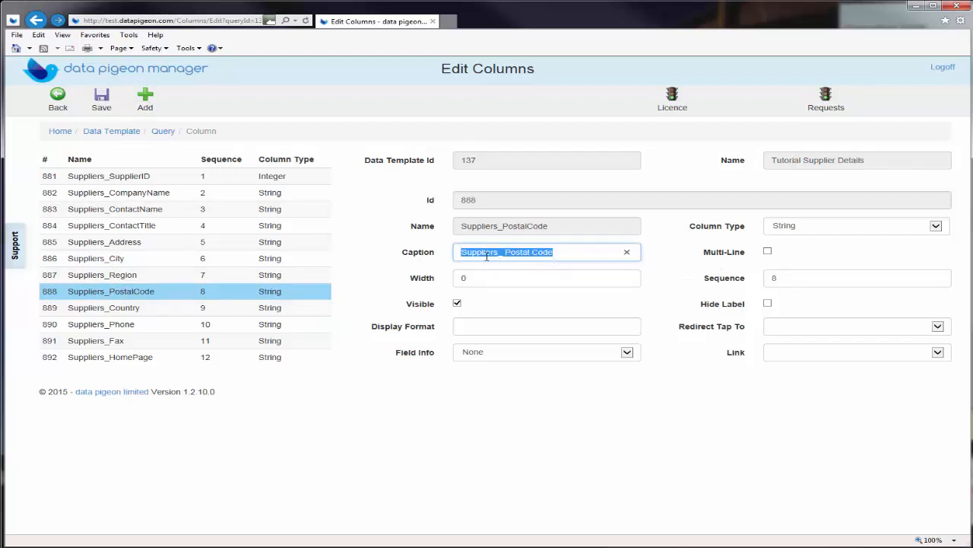
type("Postcode")
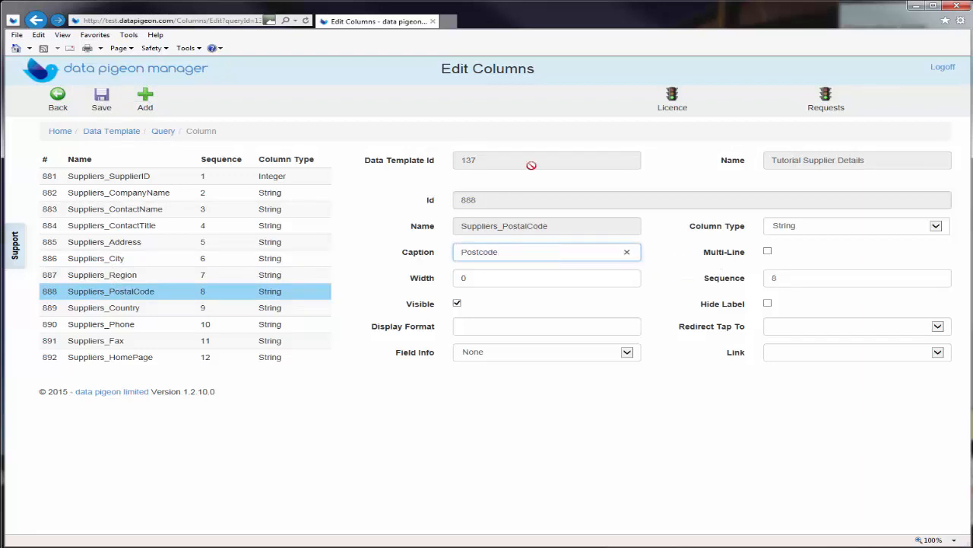
left_click(536, 353)
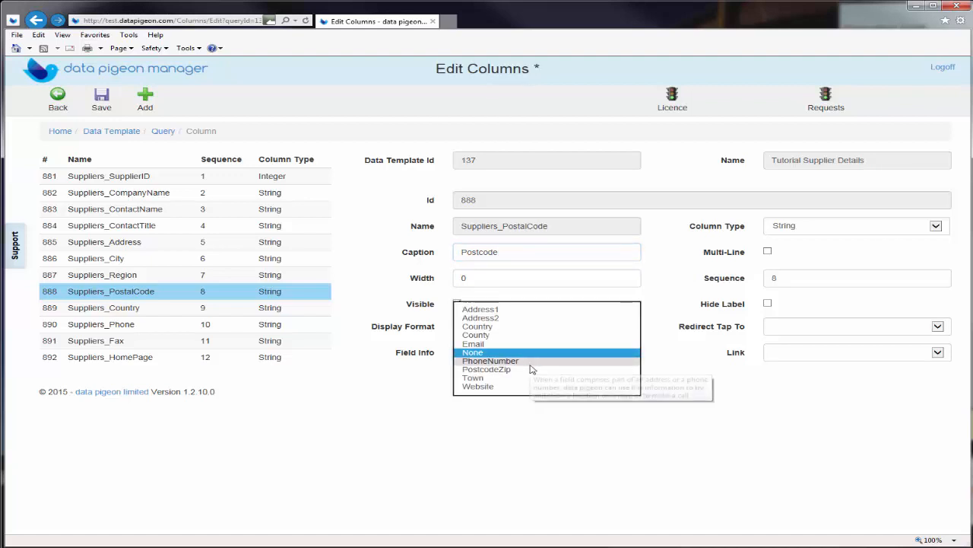
left_click(532, 369)
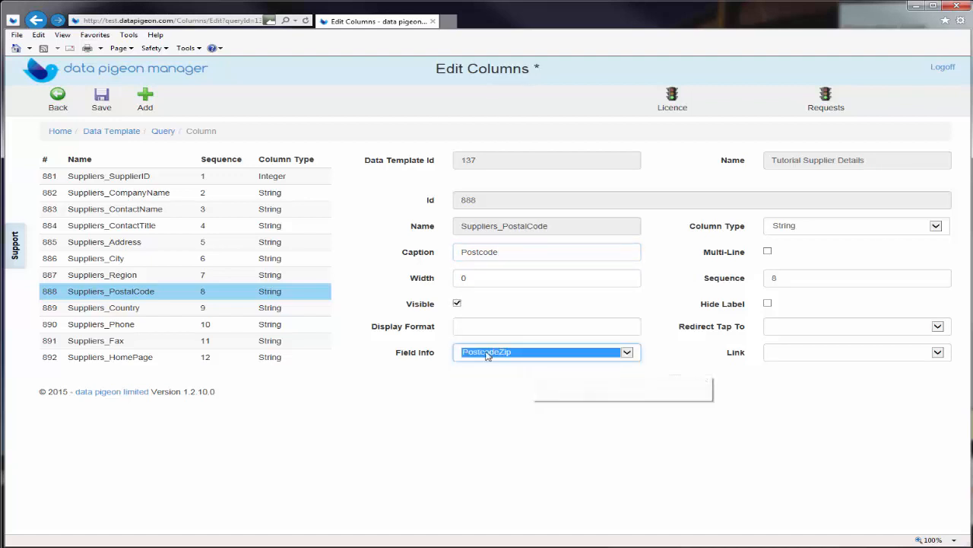
left_click(101, 98)
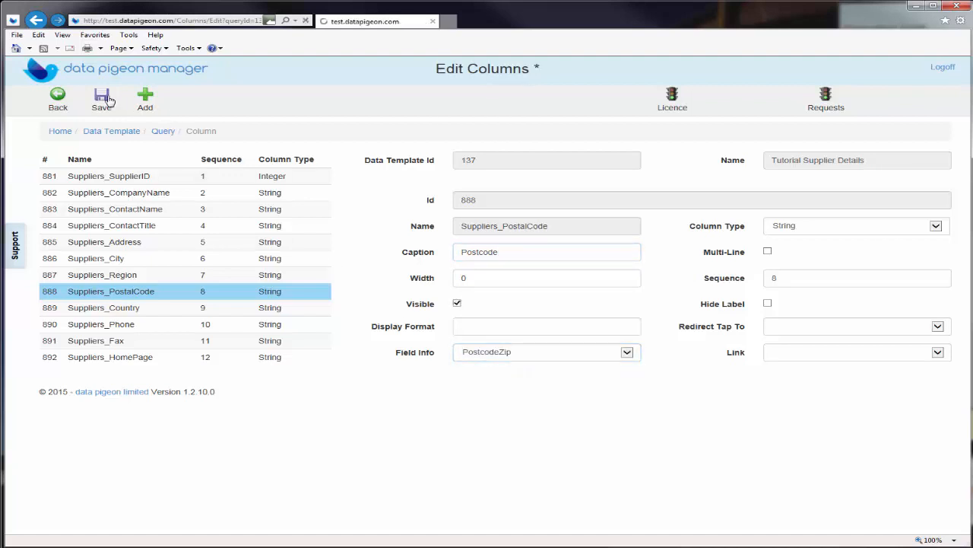
Caption the Suppliers_Country column Country with Field Info Country, and save it
left_click(101, 308)
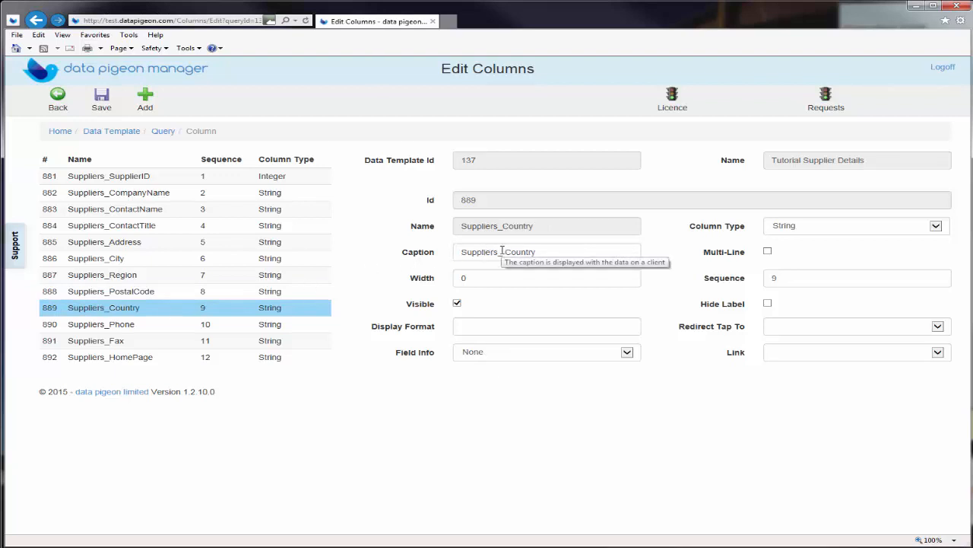
double_click(478, 253)
key("BackSpace")
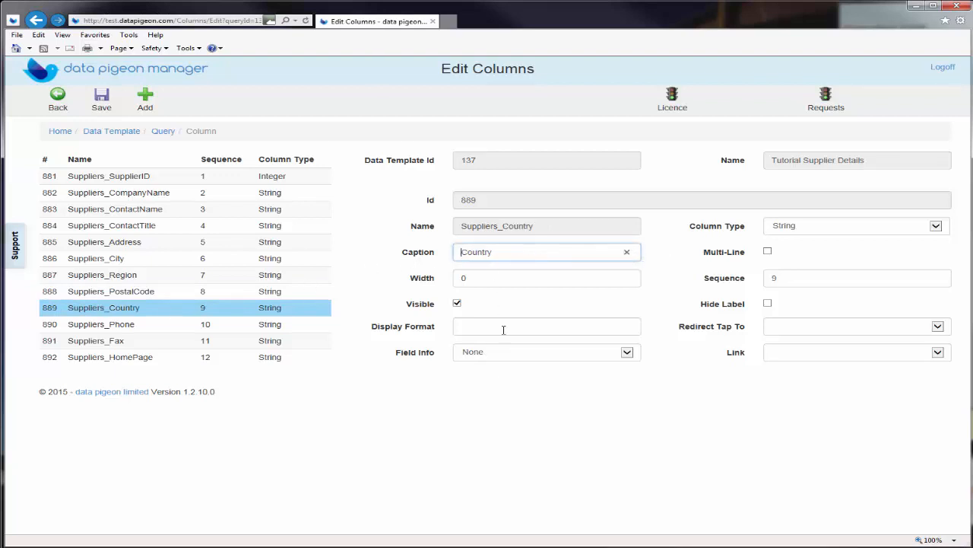
left_click(508, 354)
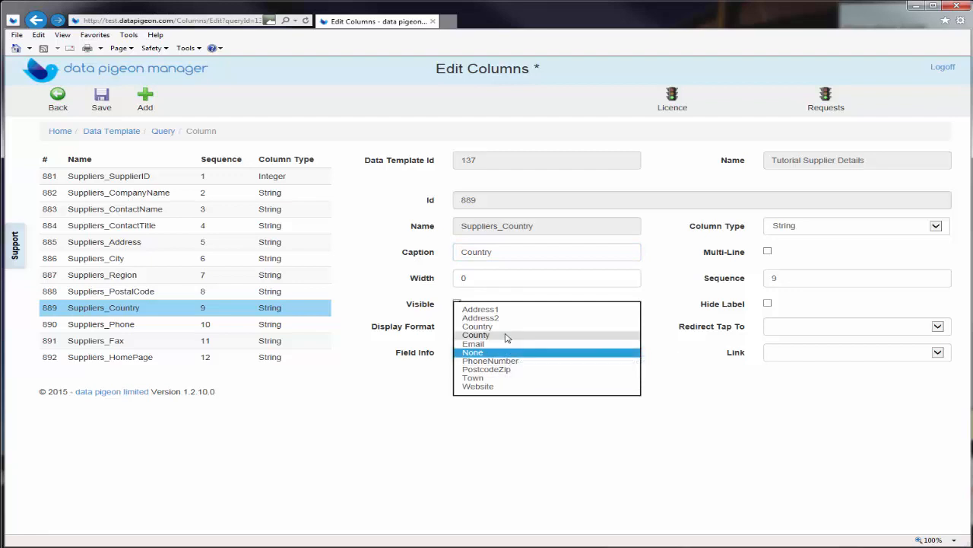
left_click(505, 328)
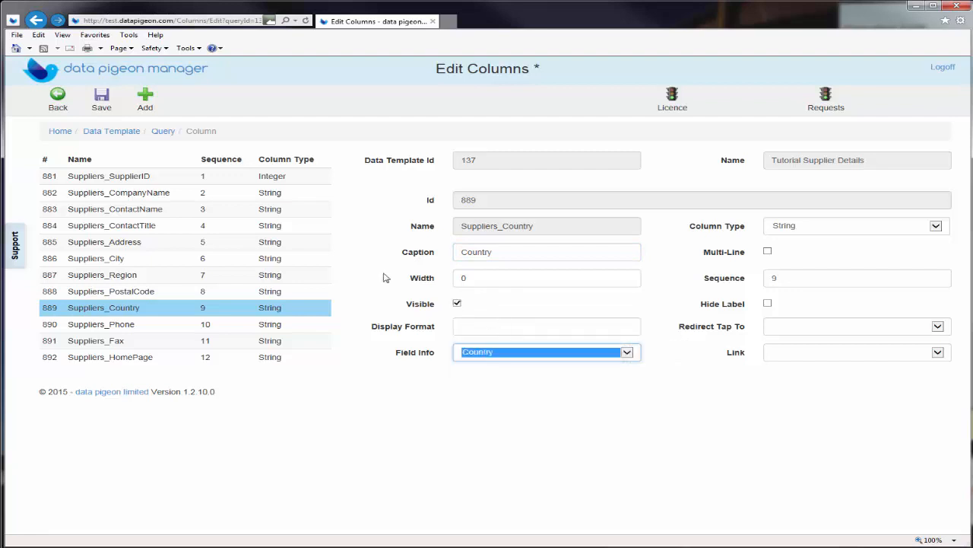
left_click(101, 98)
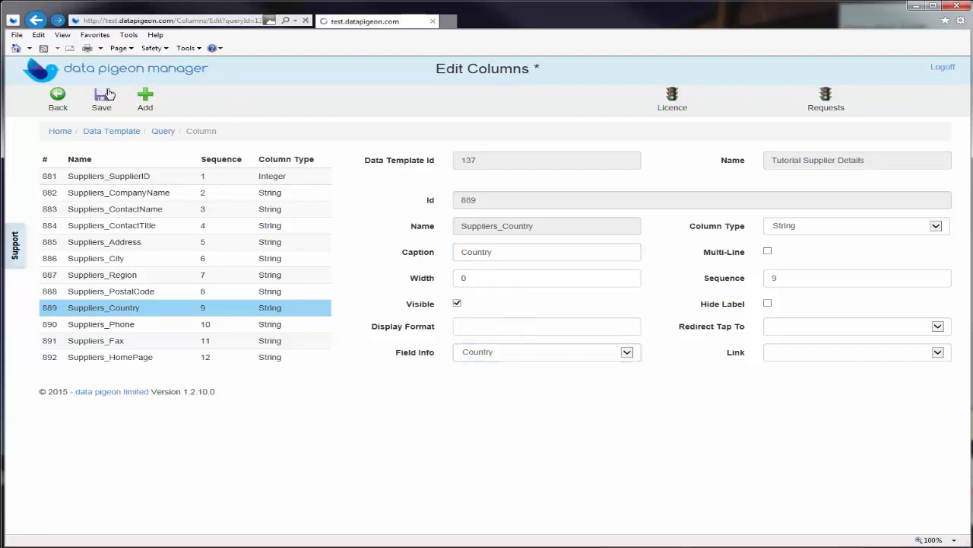
Caption the Suppliers_Phone column Phone with Field Info PhoneNumber, and save it
left_click(121, 327)
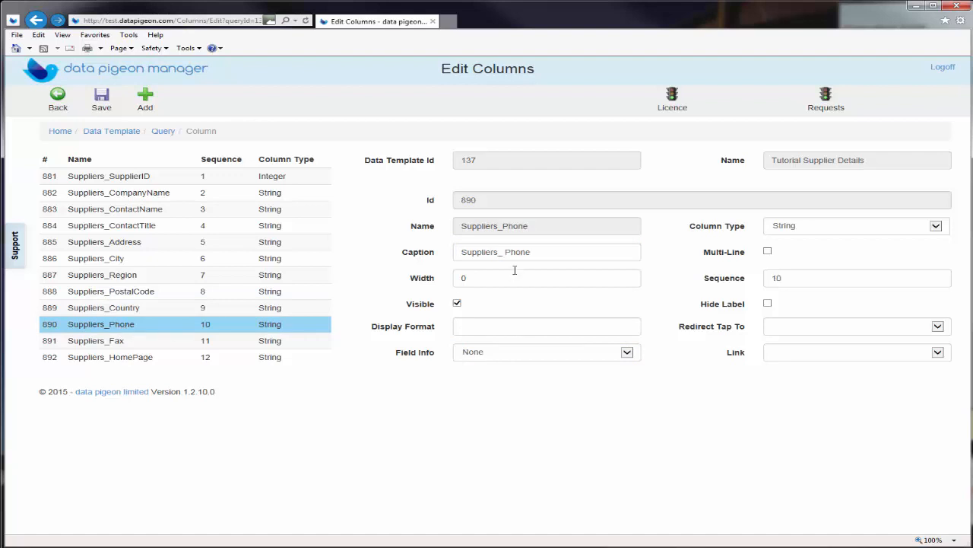
left_click_drag(505, 252, 462, 252)
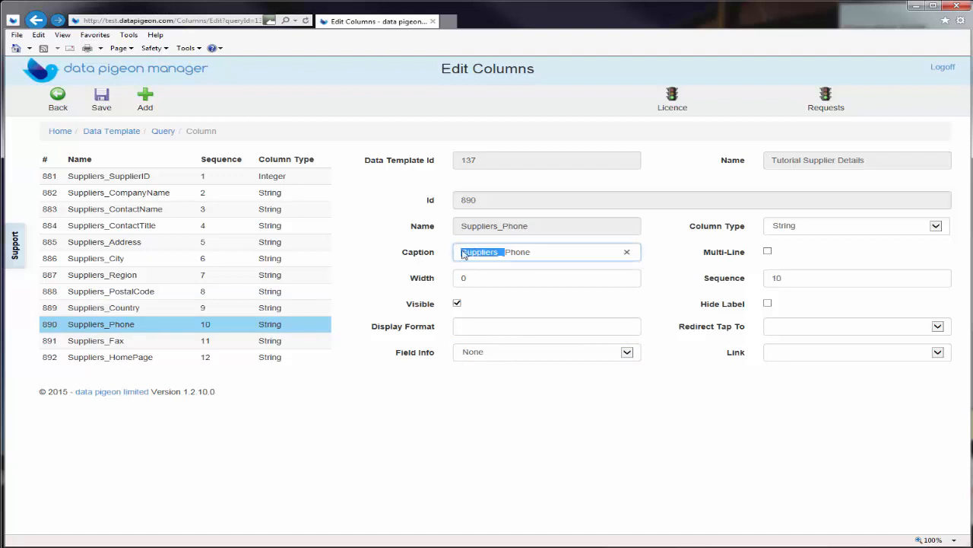
key("BackSpace")
left_click(520, 355)
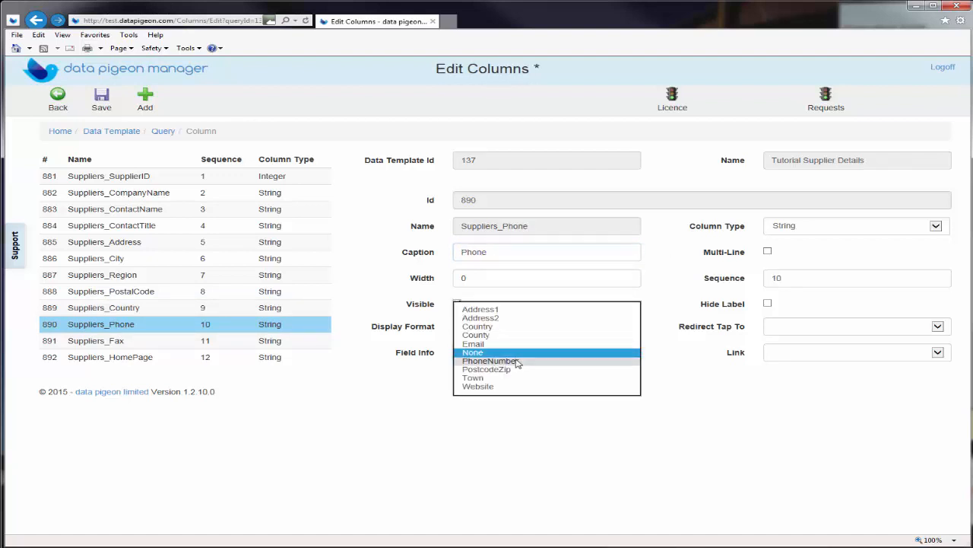
left_click(520, 360)
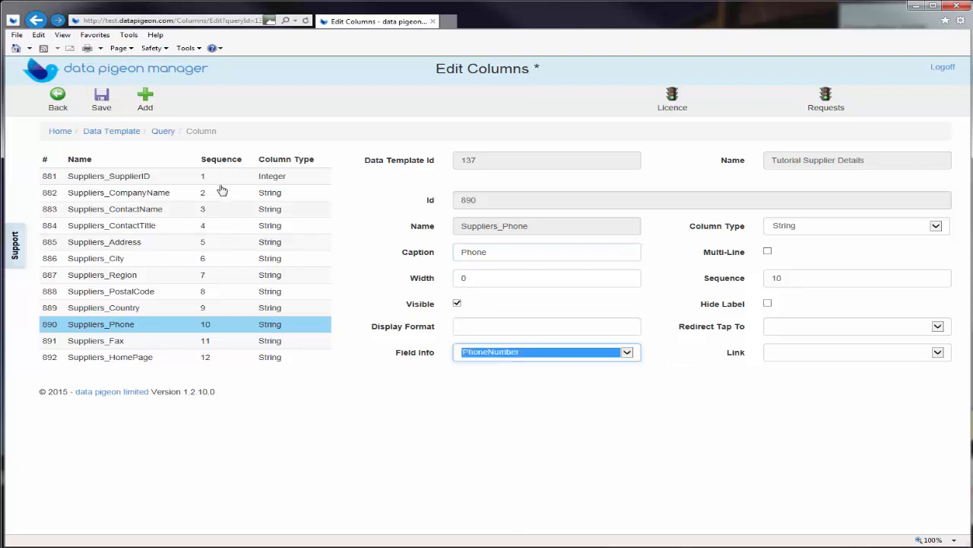
left_click(99, 99)
Shorten the Suppliers_Fax caption to Fax and save it
left_click(99, 341)
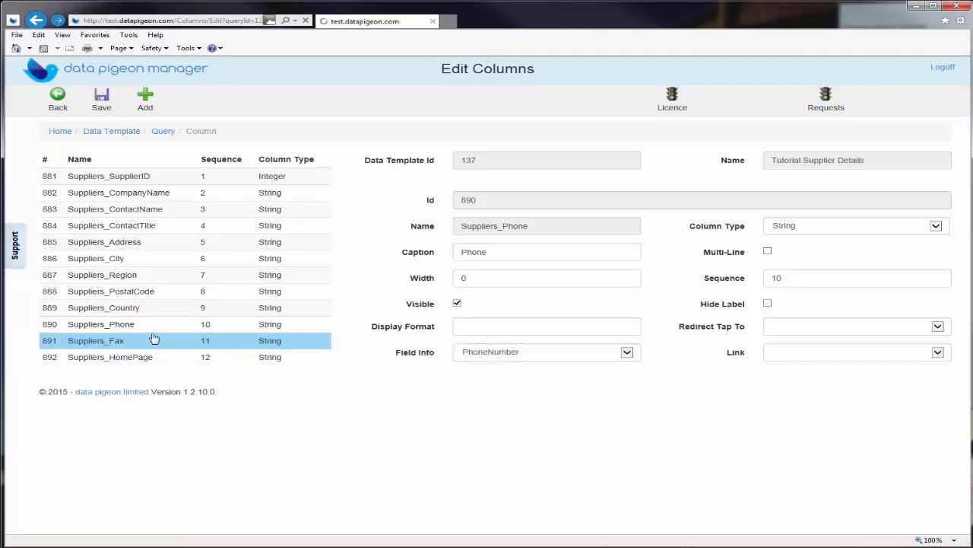
double_click(494, 252)
key("BackSpace")
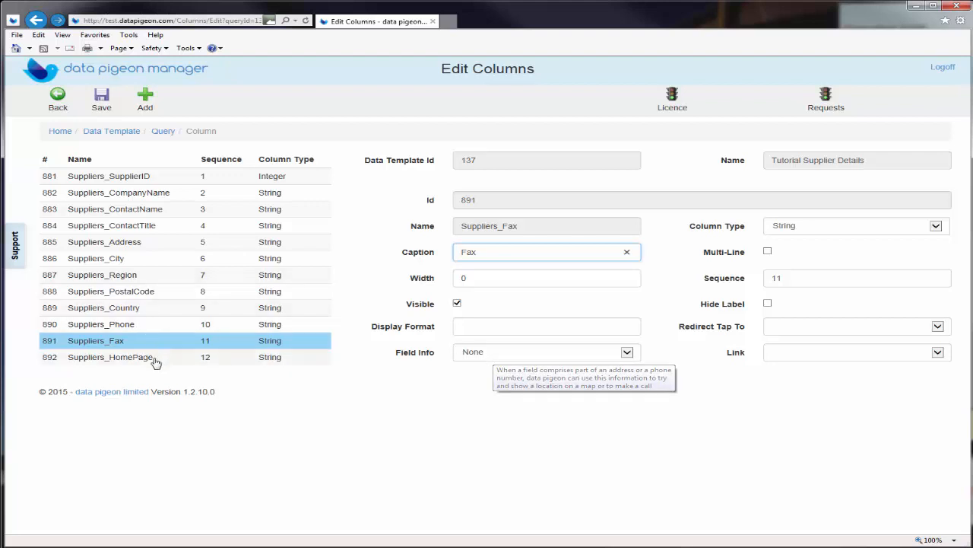
left_click(101, 97)
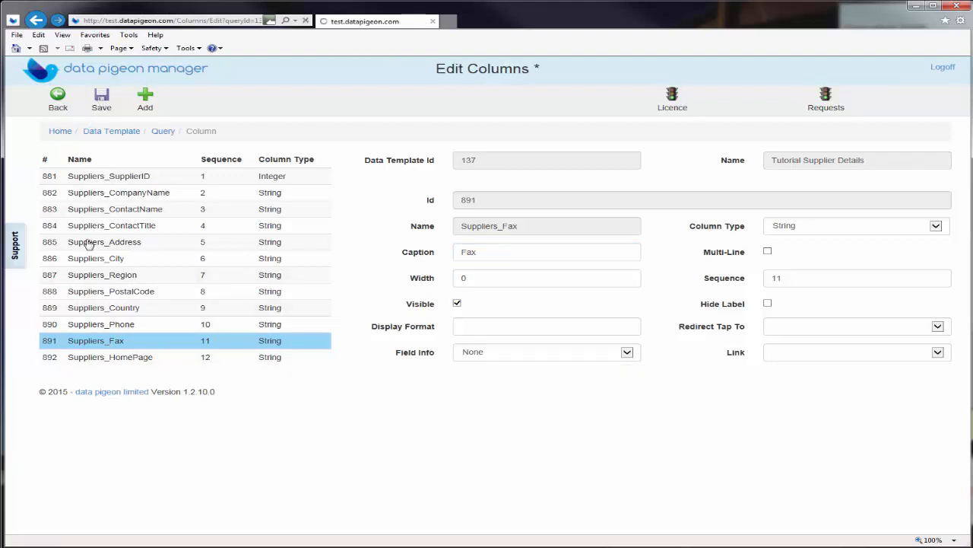
Caption the Suppliers_HomePage column Website with Field Info Website, and save it
left_click(101, 357)
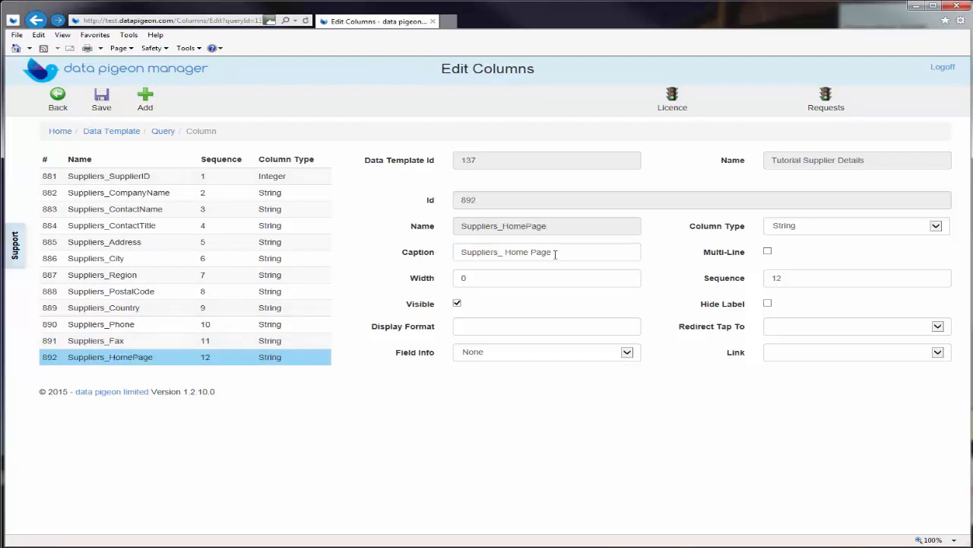
left_click_drag(555, 254, 432, 255)
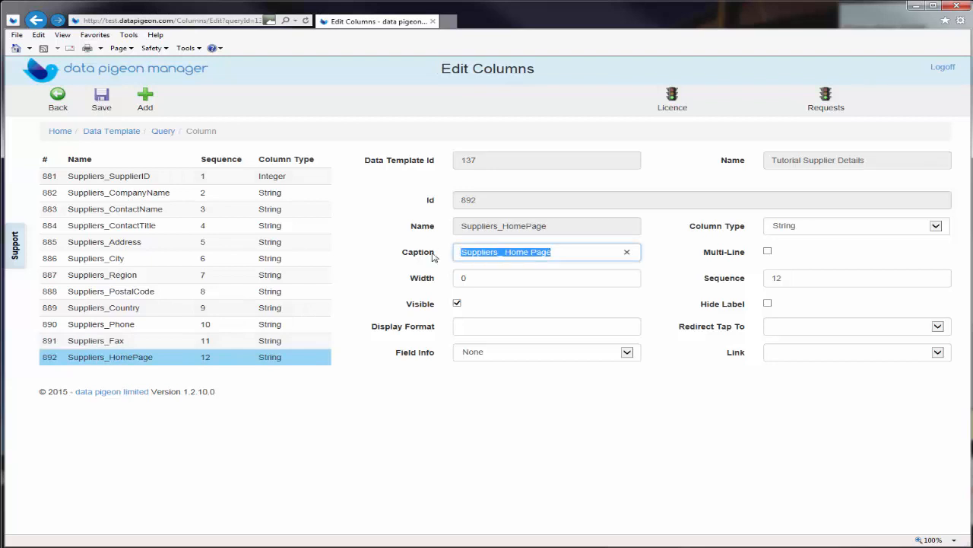
type("Website")
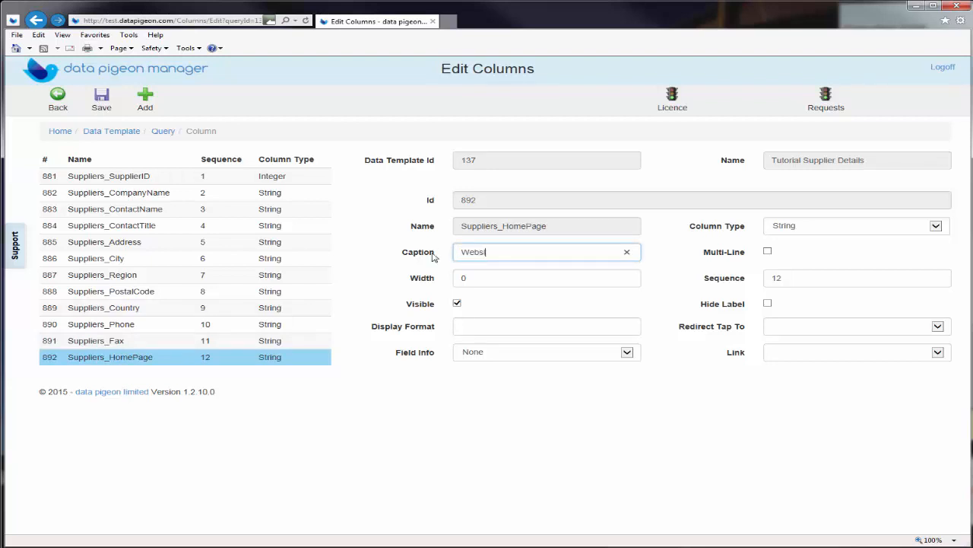
left_click(562, 360)
left_click(539, 399)
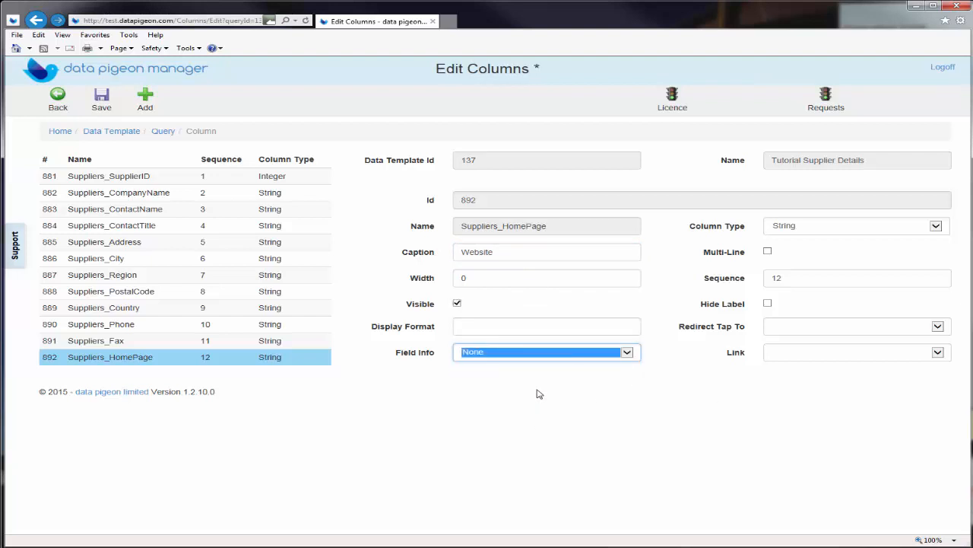
left_click(568, 362)
left_click(547, 386)
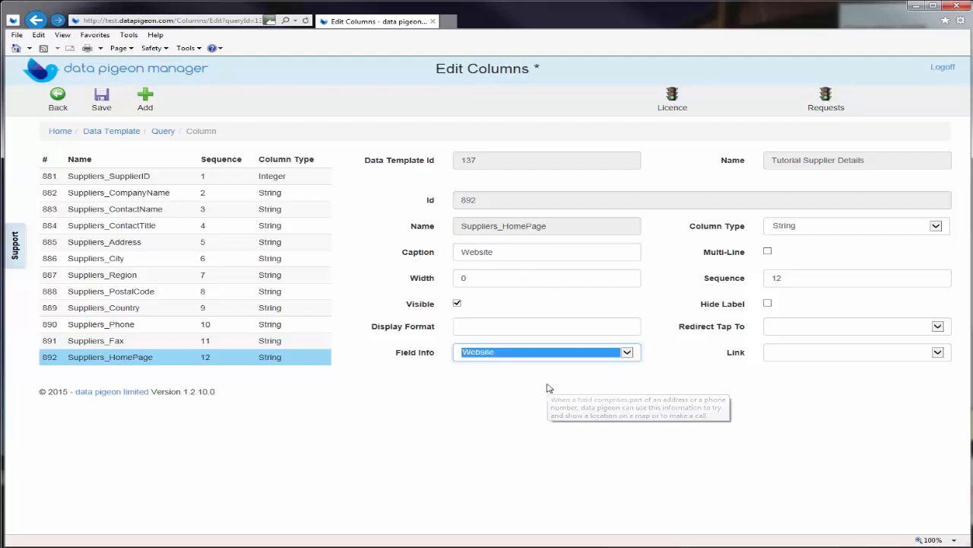
left_click(109, 94)
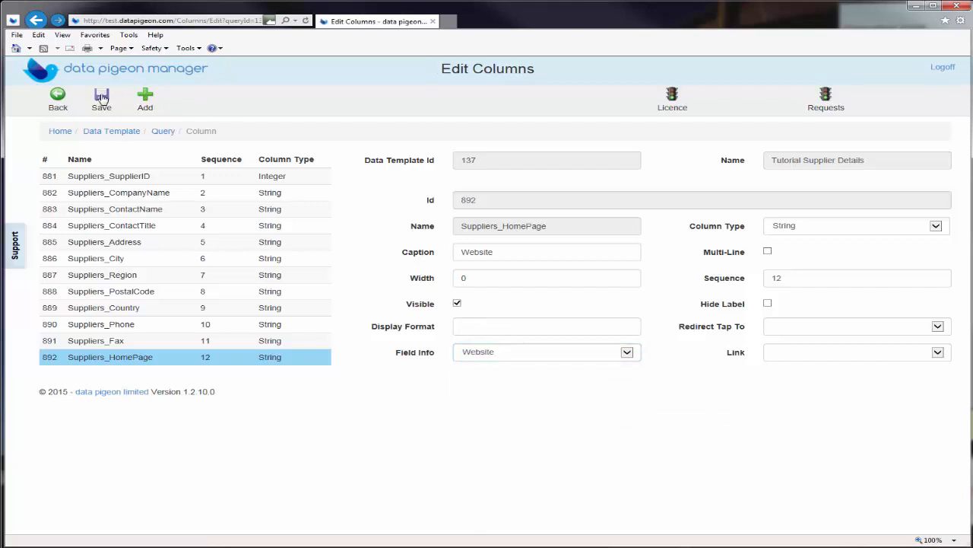
Test the Tutorial Supplier Details query to preview the updated captions, then close the preview
left_click(55, 97)
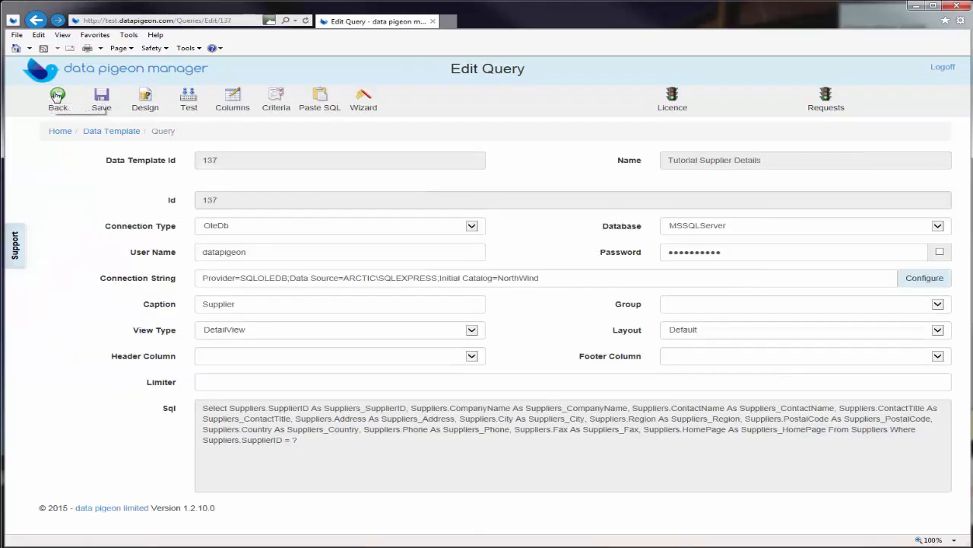
left_click(188, 99)
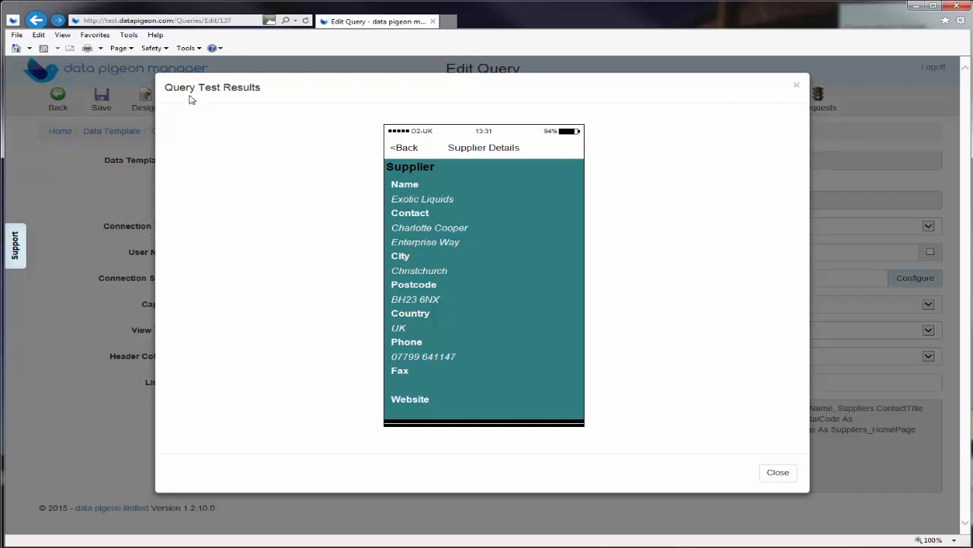
left_click(778, 473)
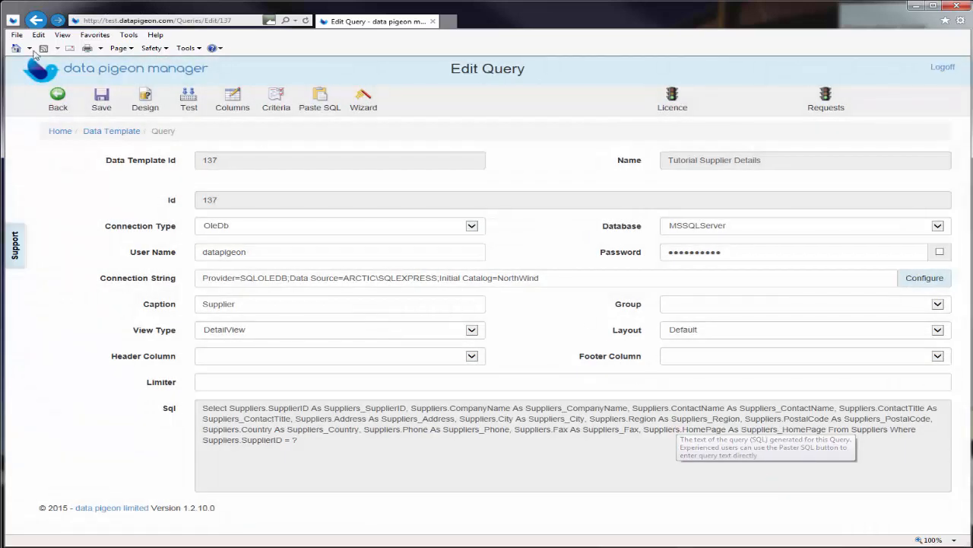
Open the Tutorial Grouped Product List's query columns and select Products_SupplierID
left_click(56, 134)
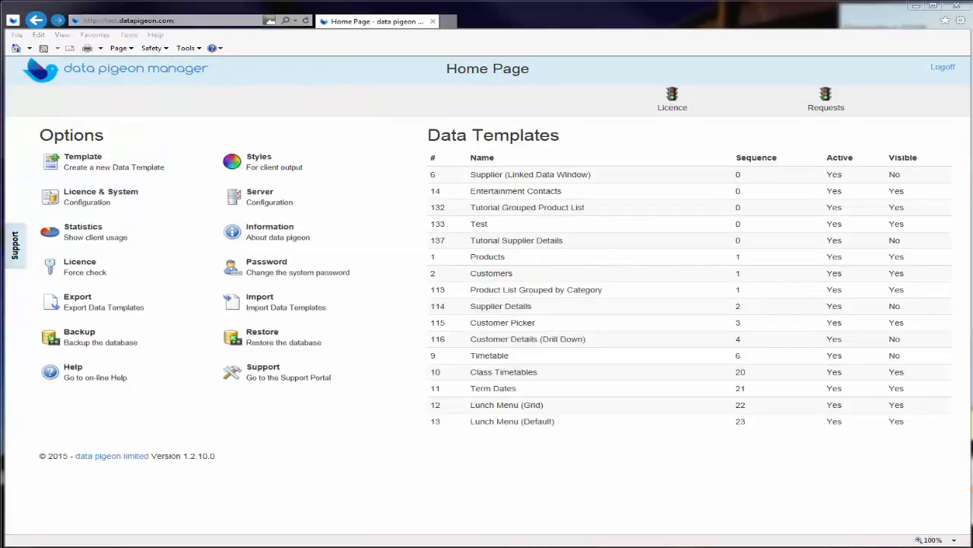
left_click(568, 208)
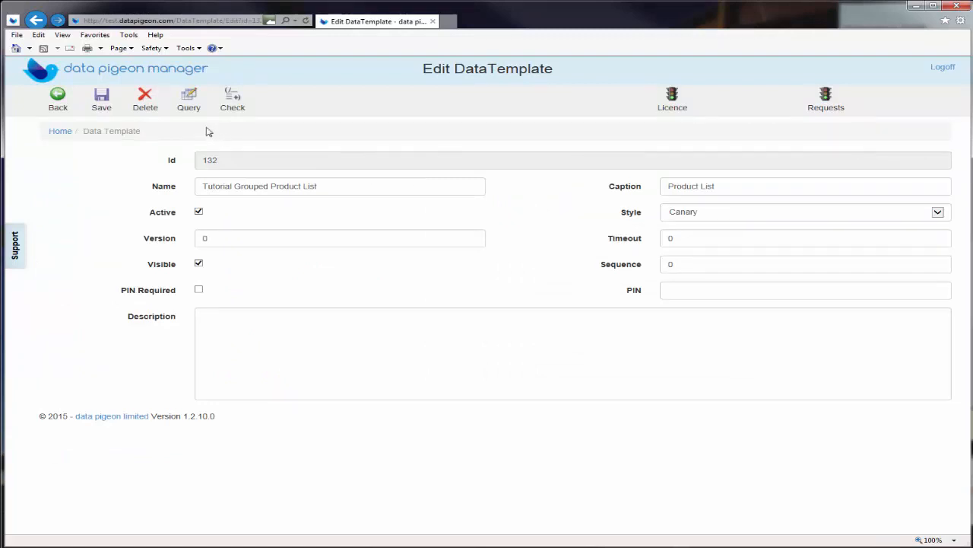
left_click(188, 98)
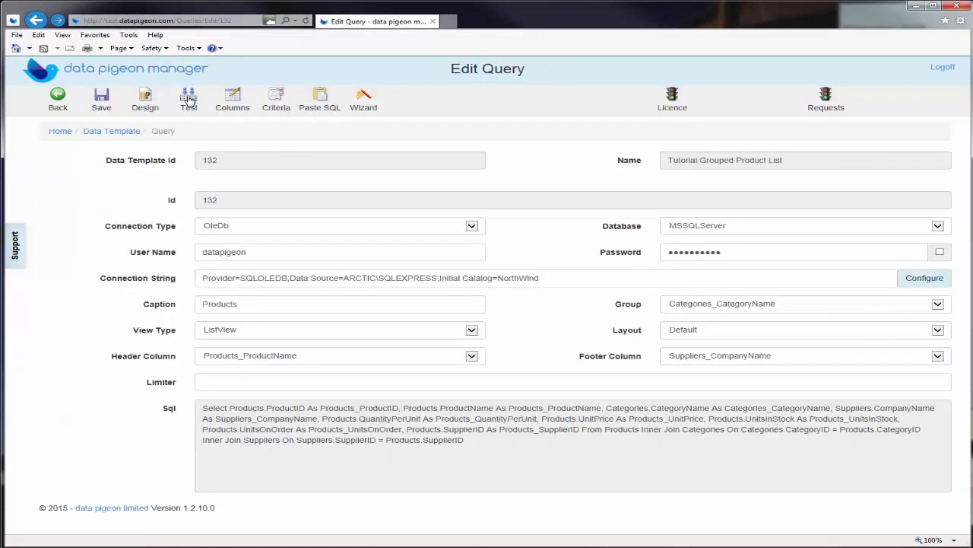
left_click(234, 100)
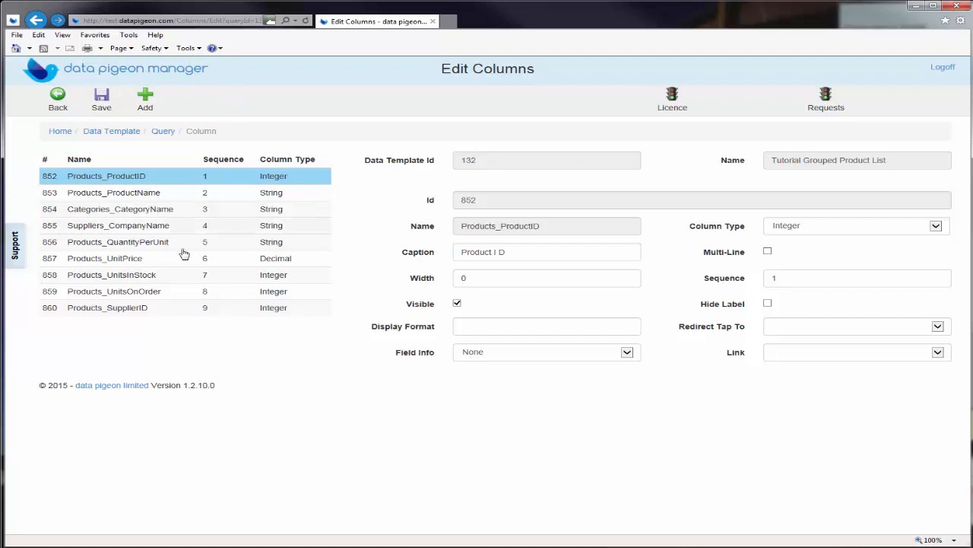
left_click(177, 311)
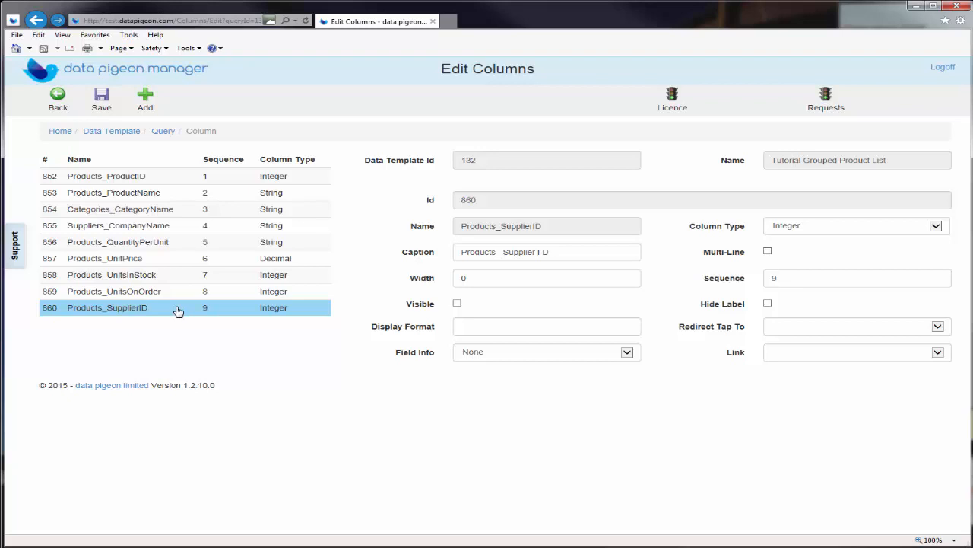
Set the Products_SupplierID Link to Tutorial Supplier Details and save it
left_click(938, 353)
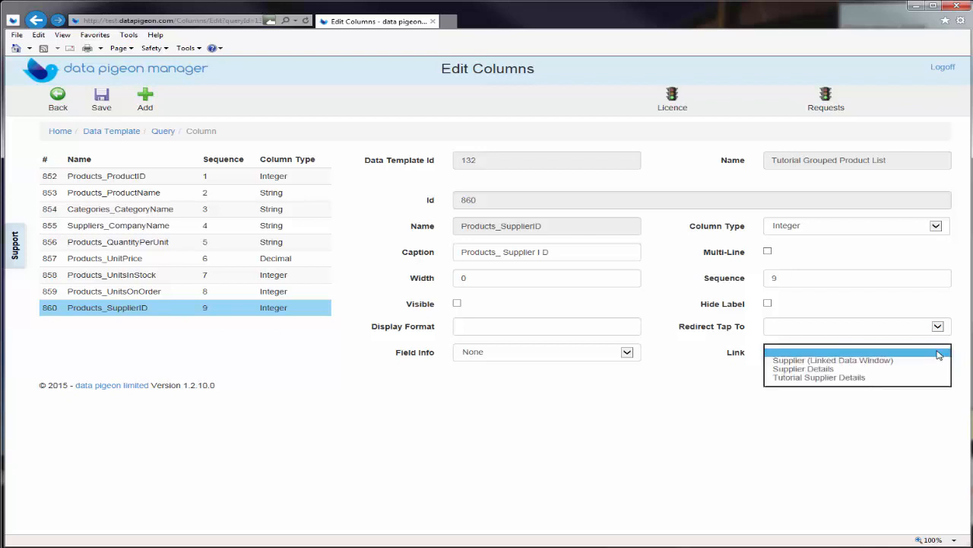
left_click(935, 378)
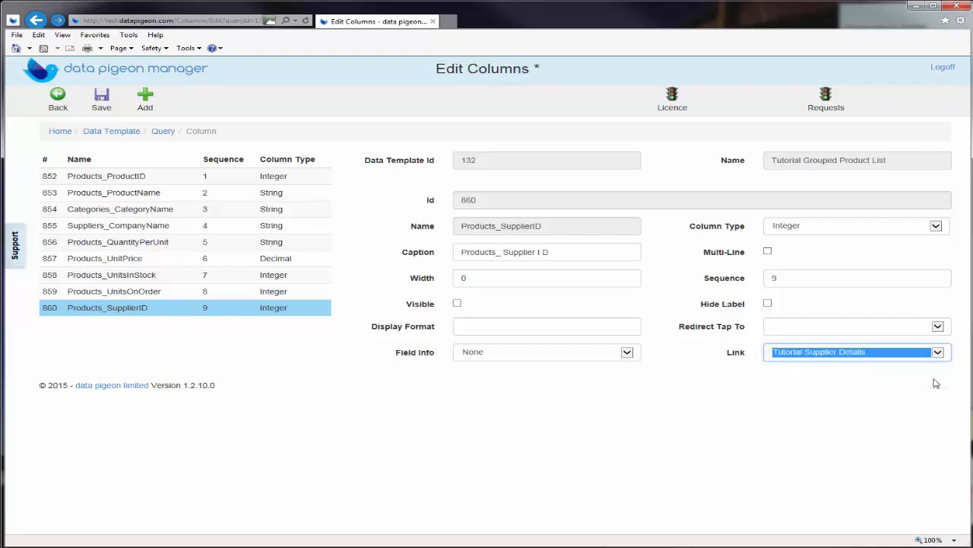
left_click(103, 96)
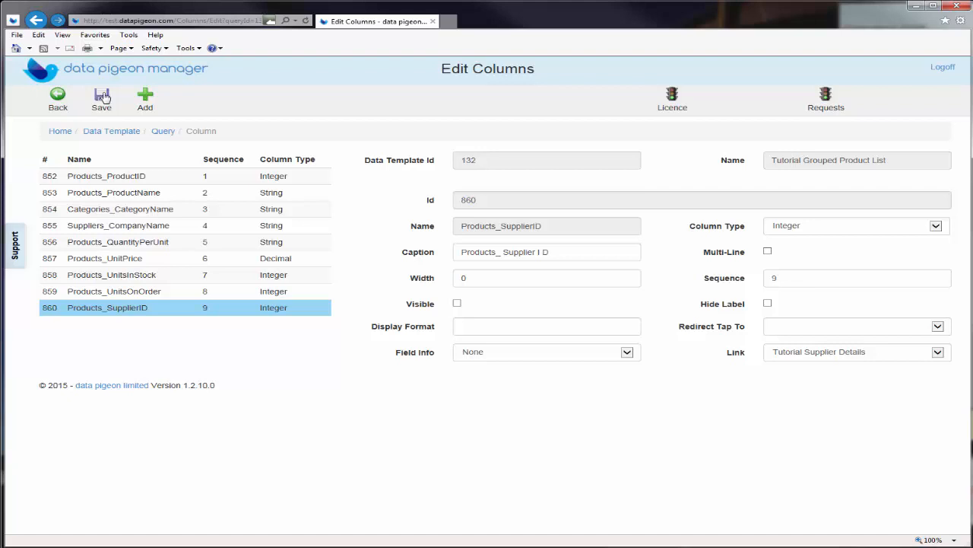
left_click(121, 231)
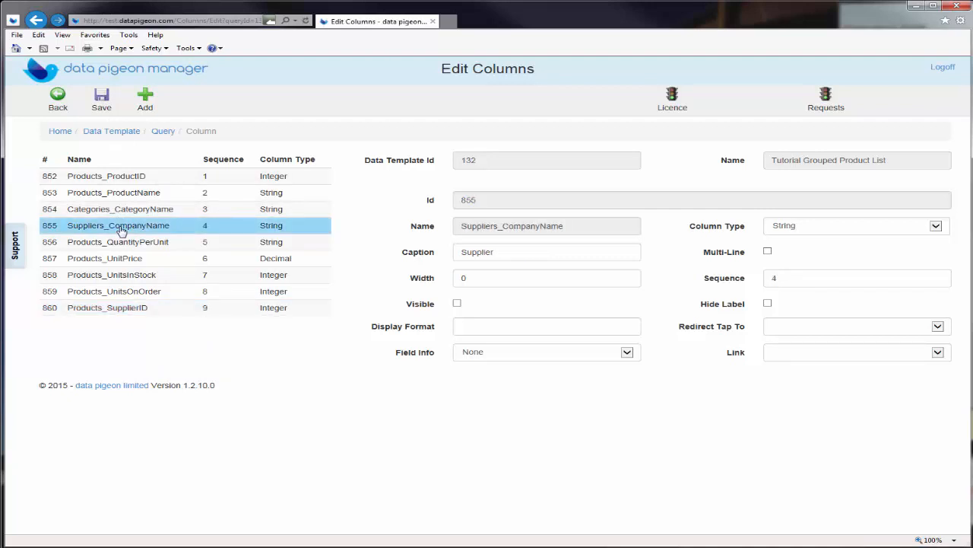
Redirect Suppliers_CompanyName taps to Products_SupplierID and make the column visible
left_click(933, 327)
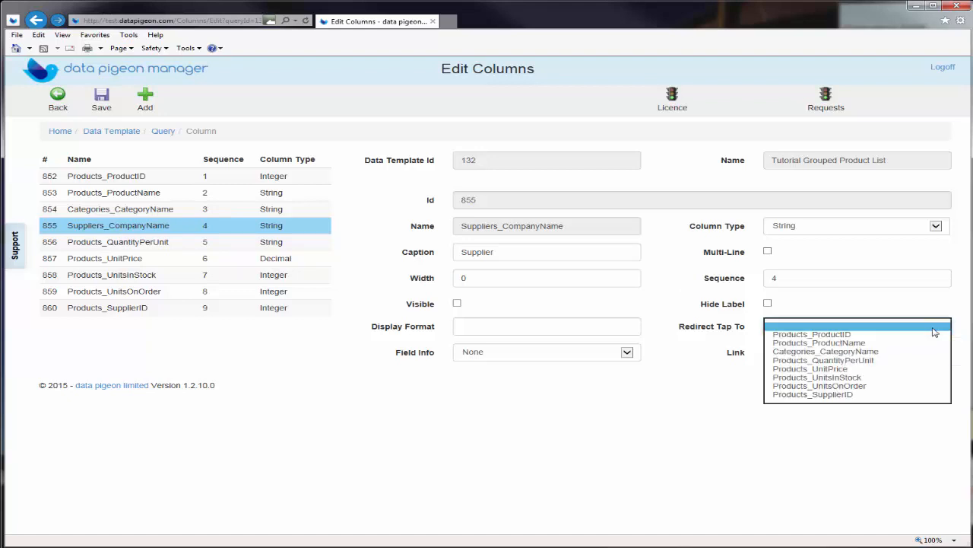
left_click(912, 395)
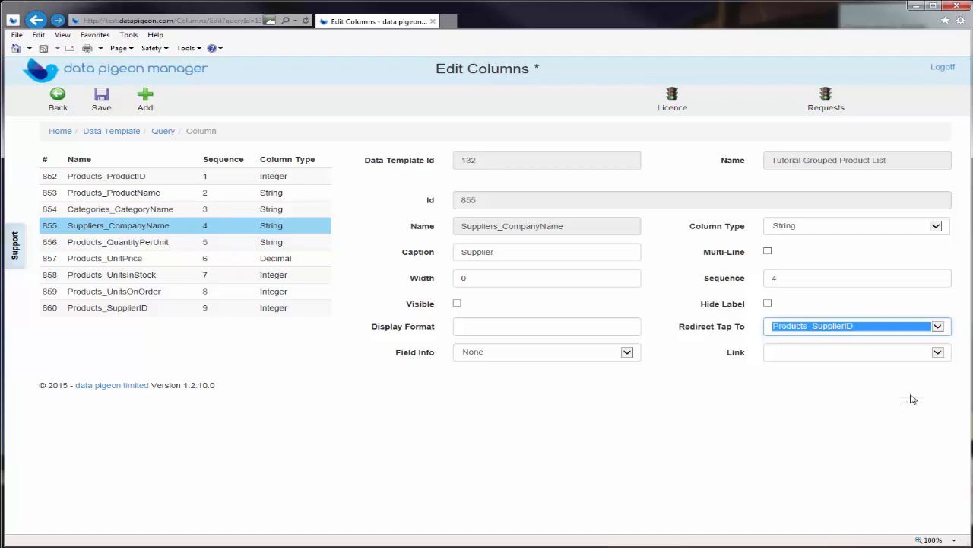
left_click(103, 94)
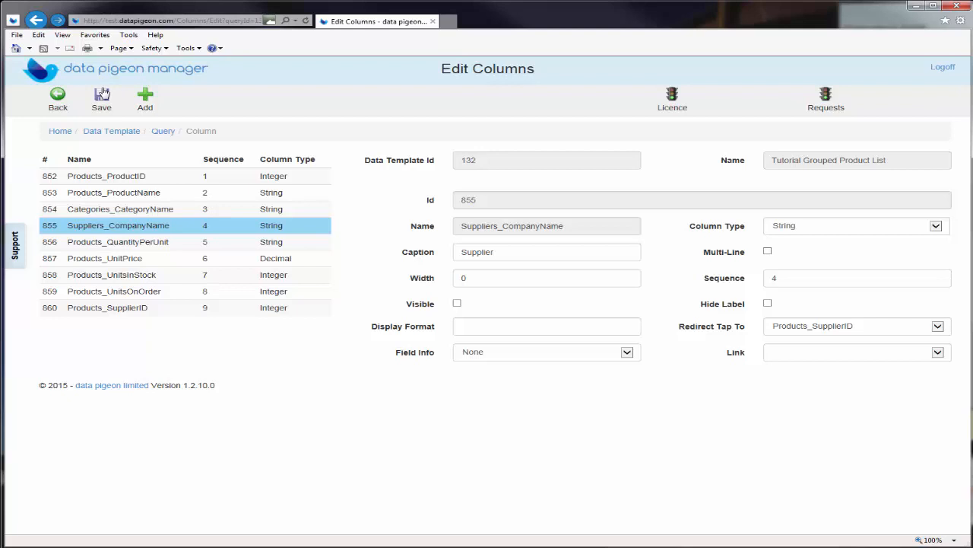
left_click(458, 304)
left_click(58, 96)
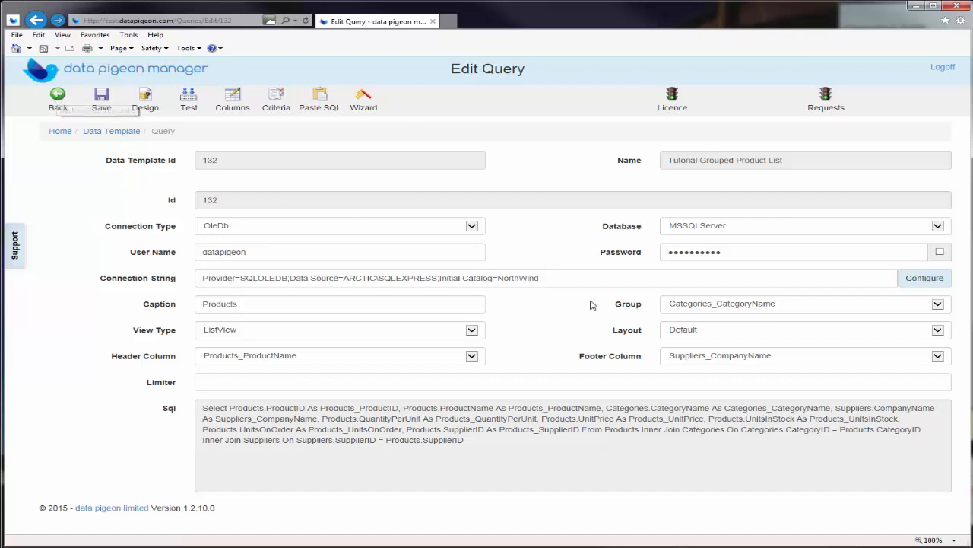
Set the Footer Column to blank, save the query, and run a test preview
left_click(934, 359)
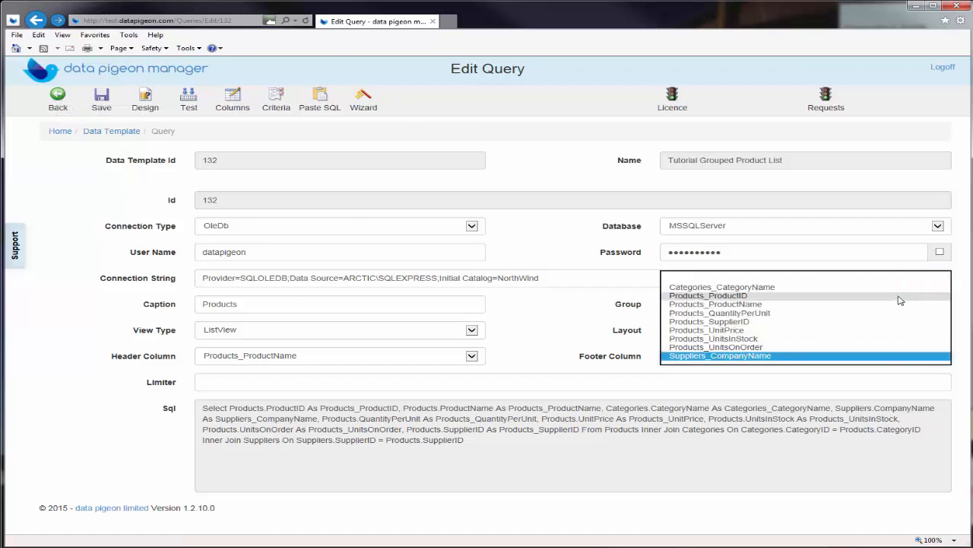
left_click(932, 278)
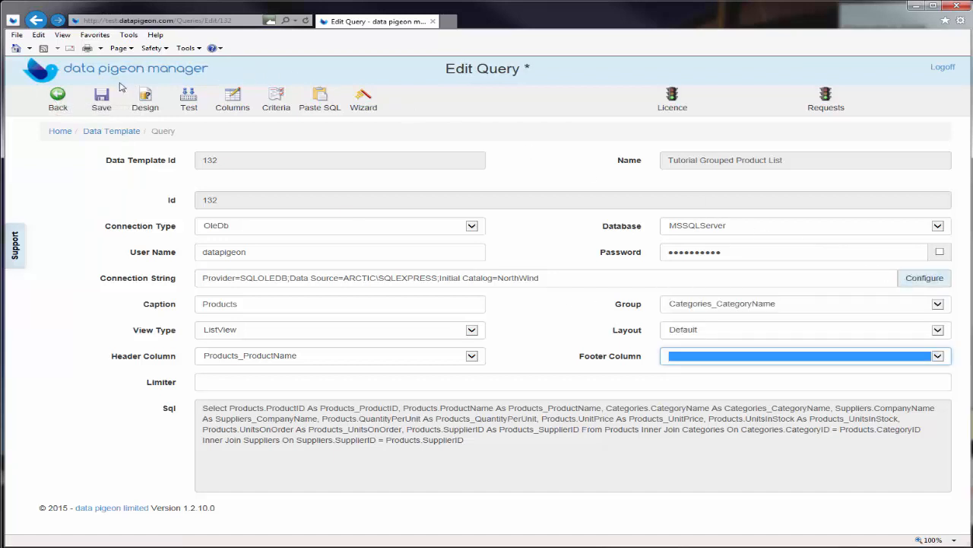
left_click(100, 98)
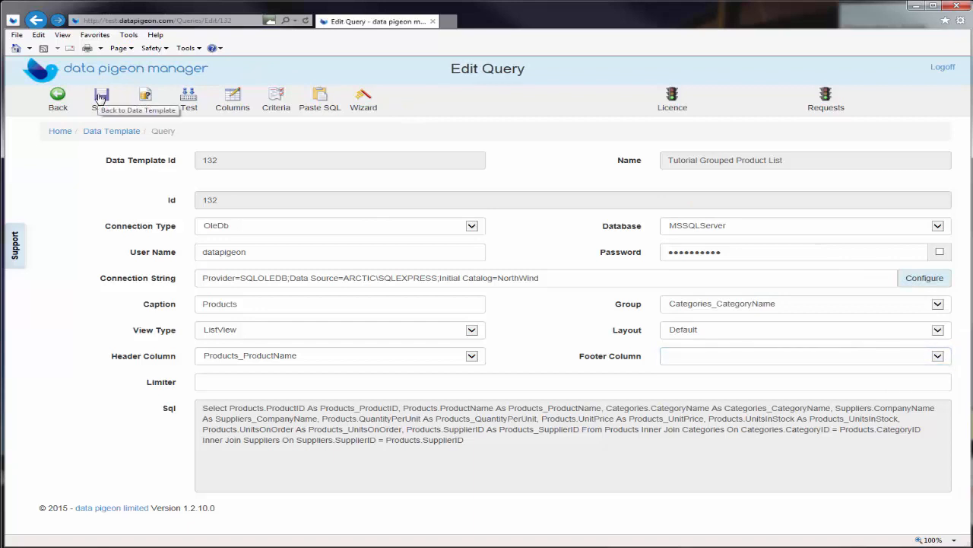
left_click(190, 99)
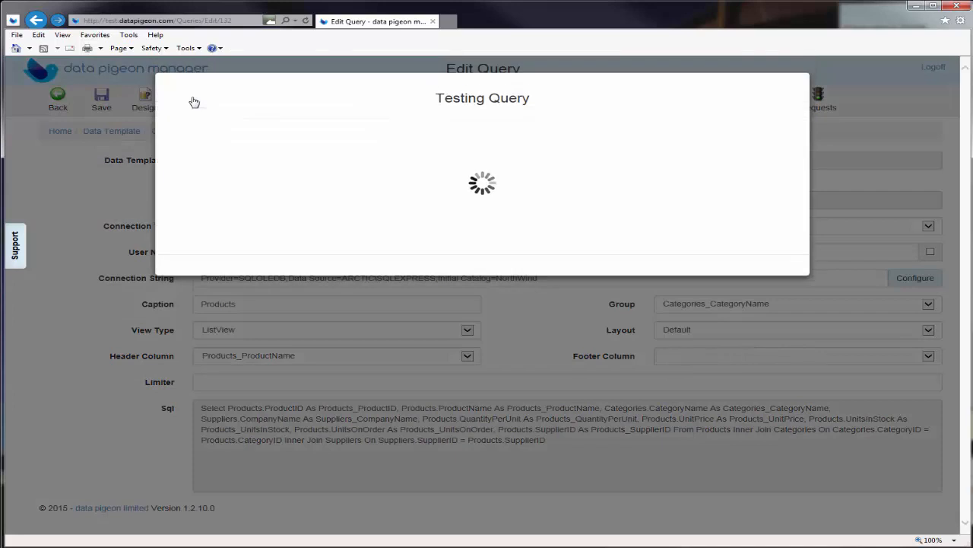